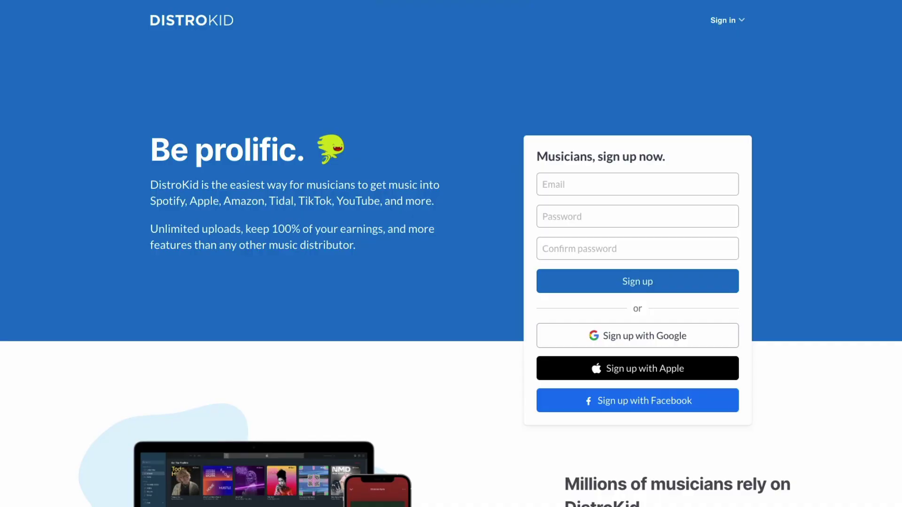
- Scroll the DistroKid home page past the sign-up box to the DistroKid Love artist testimonials
{"action": "scroll", "coordinate": [451, 253], "scroll_direction": "down", "scroll_amount": 5}
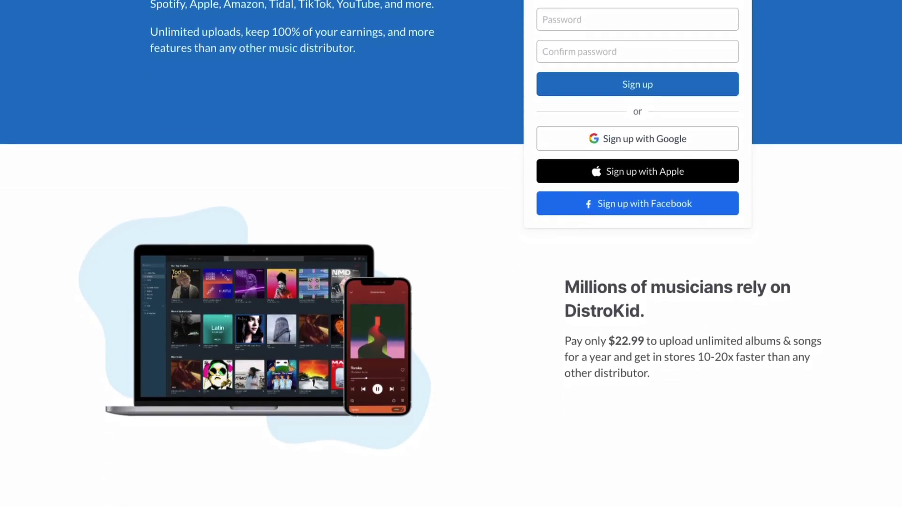
{"action": "scroll", "coordinate": [451, 253], "scroll_direction": "down", "scroll_amount": 10}
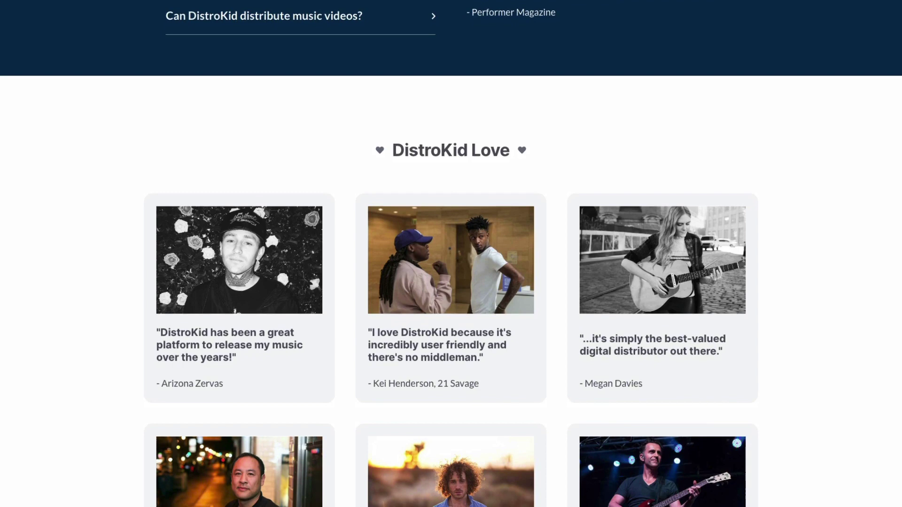
{"action": "scroll", "coordinate": [451, 254], "scroll_direction": "down", "scroll_amount": 10}
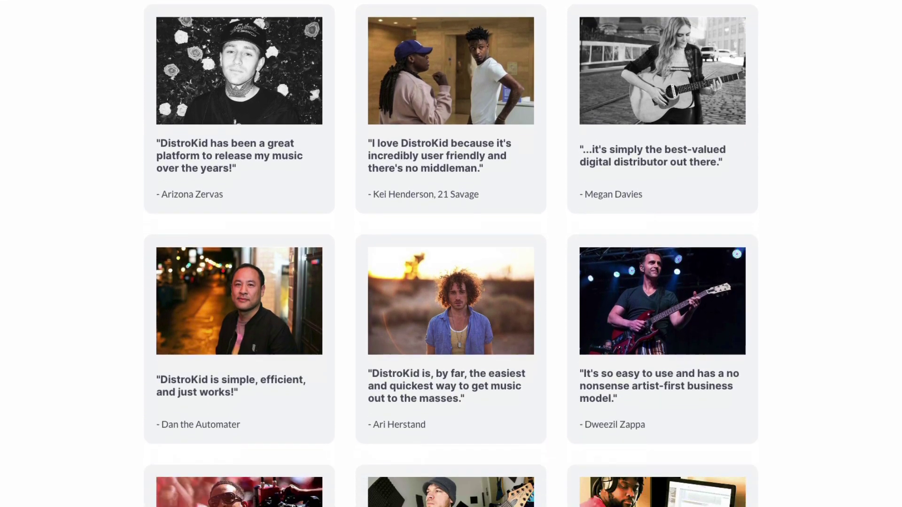
{"action": "scroll", "coordinate": [451, 254], "scroll_direction": "down", "scroll_amount": 10}
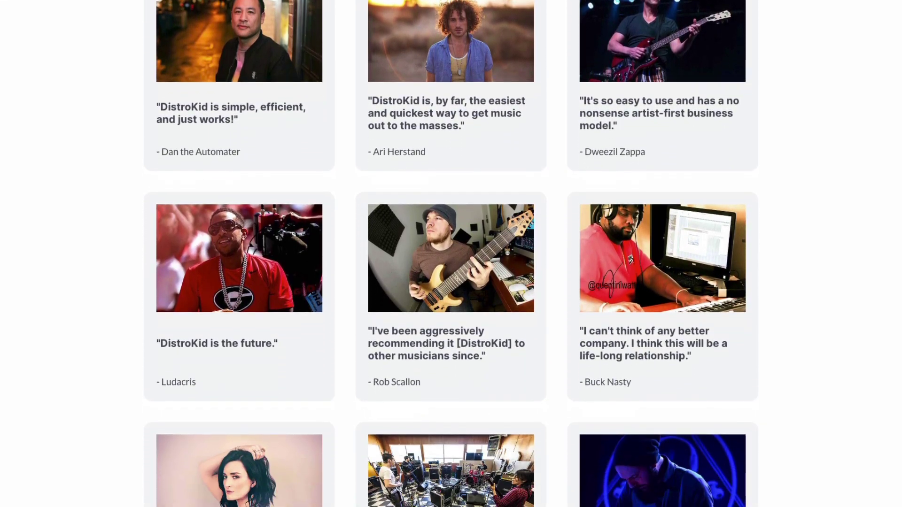
{"action": "scroll", "coordinate": [450, 254], "scroll_direction": "down", "scroll_amount": 5}
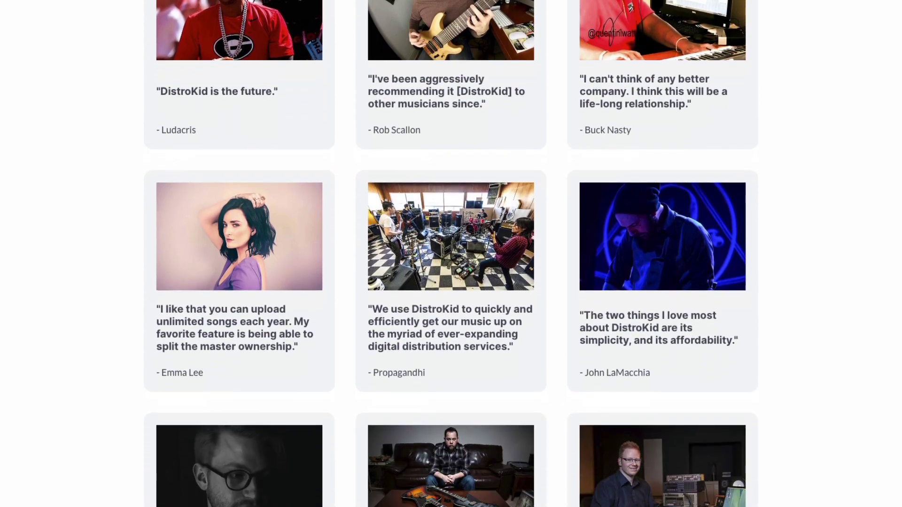
{"action": "scroll", "coordinate": [451, 253], "scroll_direction": "down", "scroll_amount": 10}
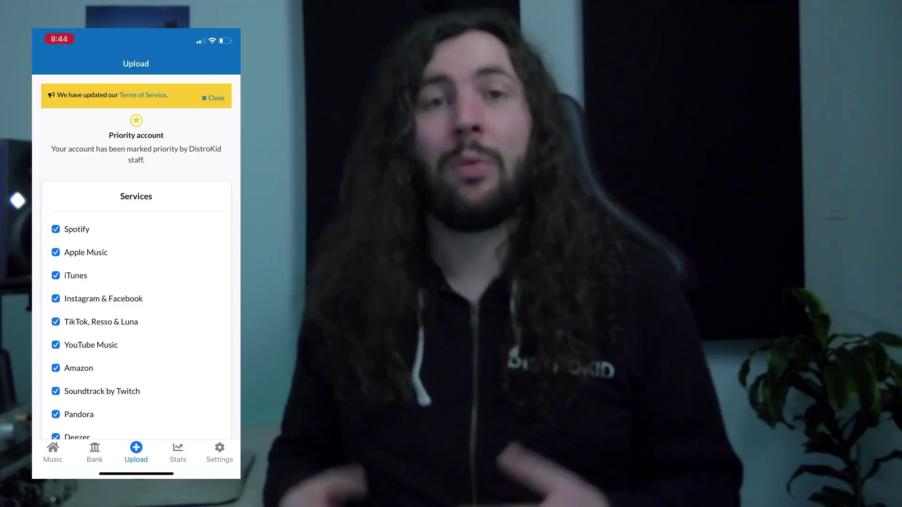
{"action": "scroll", "coordinate": [136, 257], "scroll_direction": "down", "scroll_amount": 5}
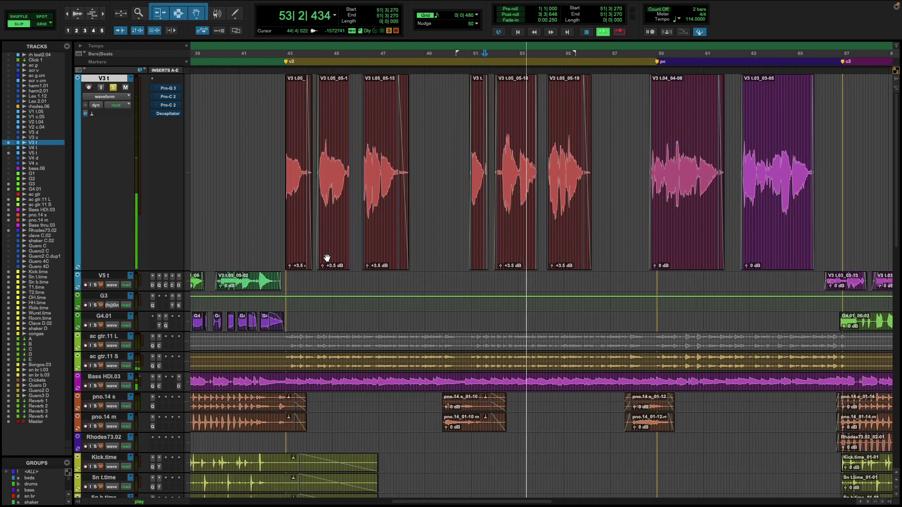
- Zoom in on the V3 t vocal around bar 51, audition it, and trim clip V3 t.05_05-18's start later
{"action": "key", "text": "t"}
{"action": "key", "text": "t"}
{"action": "key", "text": "t"}
{"action": "key", "text": "t"}
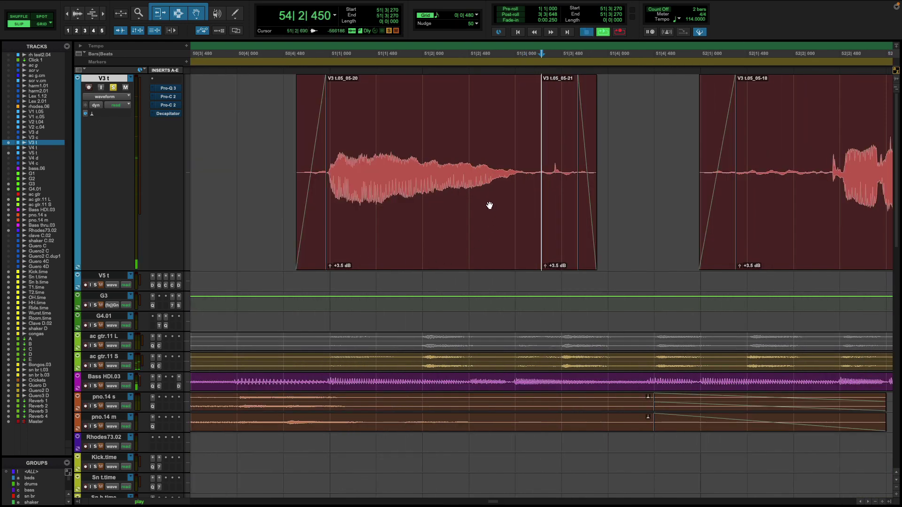
{"action": "key", "text": "space"}
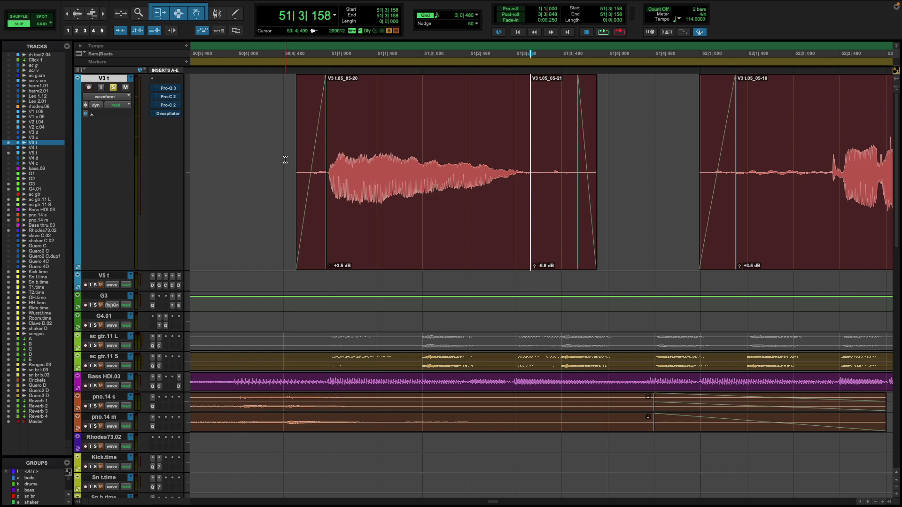
{"action": "scroll", "coordinate": [341, 225], "scroll_direction": "right", "scroll_amount": 1}
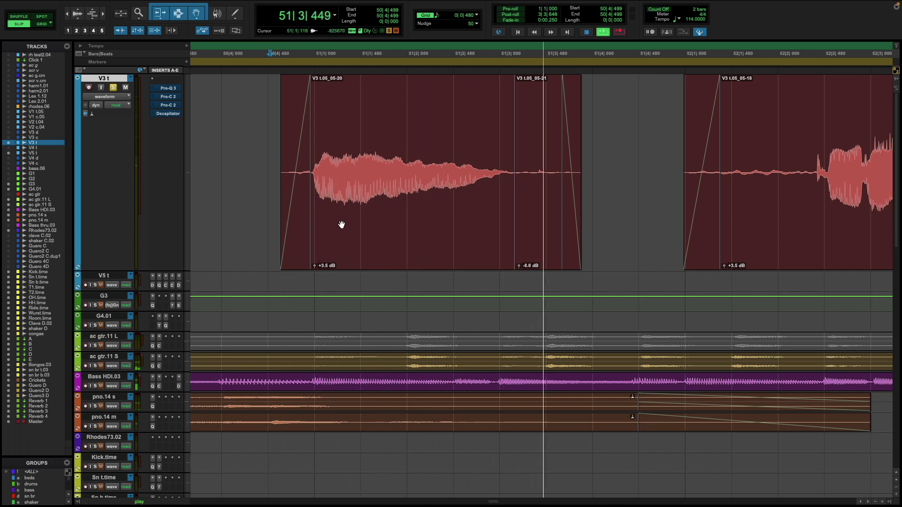
{"action": "scroll", "coordinate": [341, 225], "scroll_direction": "right", "scroll_amount": 15}
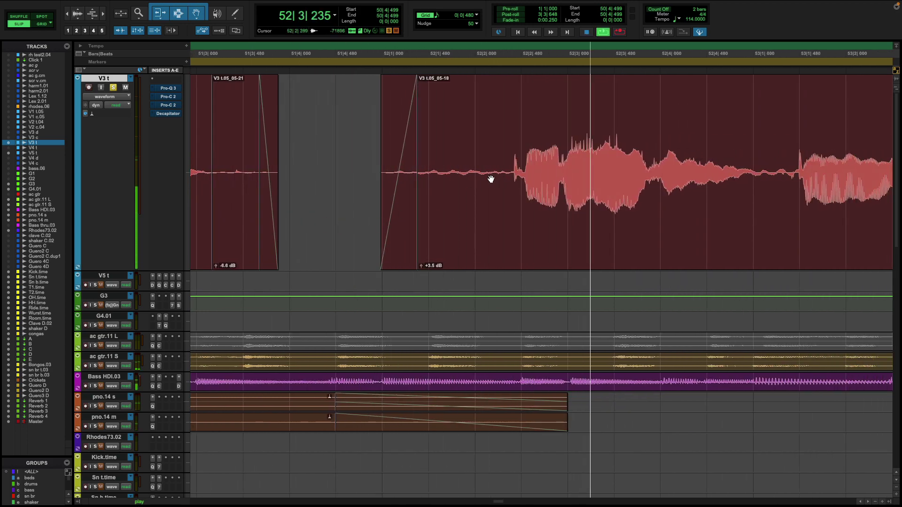
{"action": "left_click_drag", "start_coordinate": [420, 170], "coordinate": [507, 171]}
{"action": "left_click", "coordinate": [400, 137]}
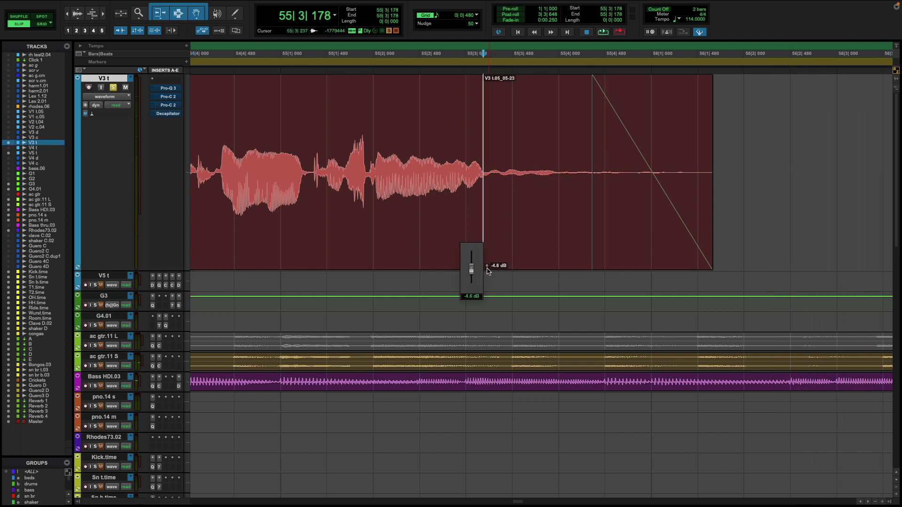
- Select the V3 t clip boundary near 55|3, rezoom around bar 55, and set the edit point at 54|1|535
{"action": "left_click_drag", "start_coordinate": [480, 269], "coordinate": [485, 268]}
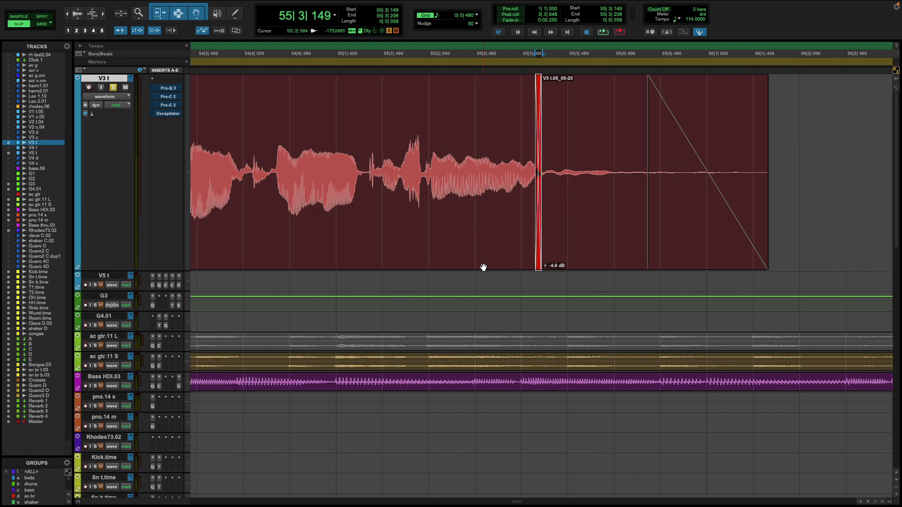
{"action": "key", "text": "r"}
{"action": "key", "text": "r"}
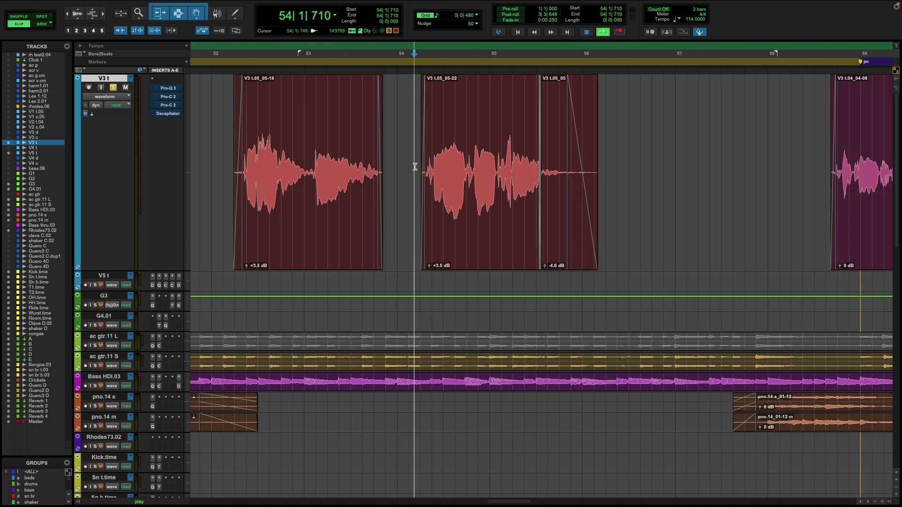
{"action": "key", "text": "t"}
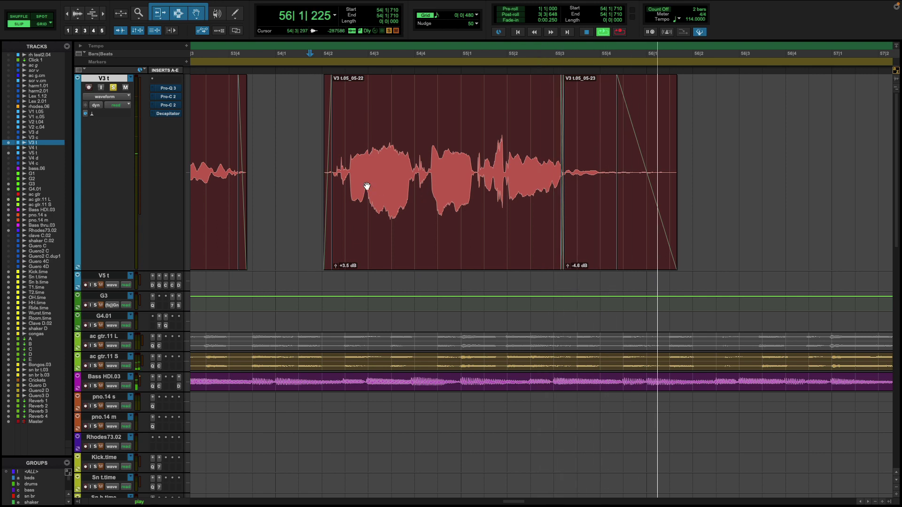
{"action": "key", "text": "space"}
{"action": "left_click", "coordinate": [301, 160]}
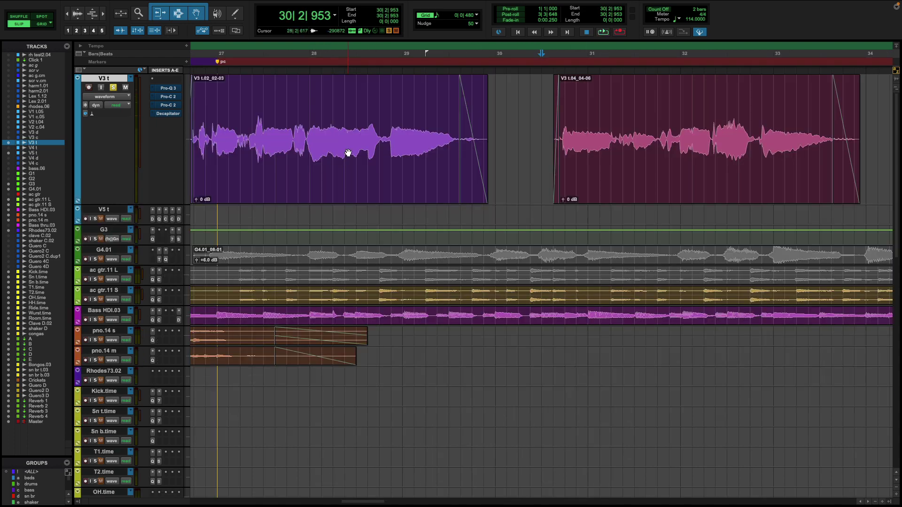
- Bring the V3 t vocal phrase back into view and audition it
{"action": "scroll", "coordinate": [348, 152], "scroll_direction": "left", "scroll_amount": 5}
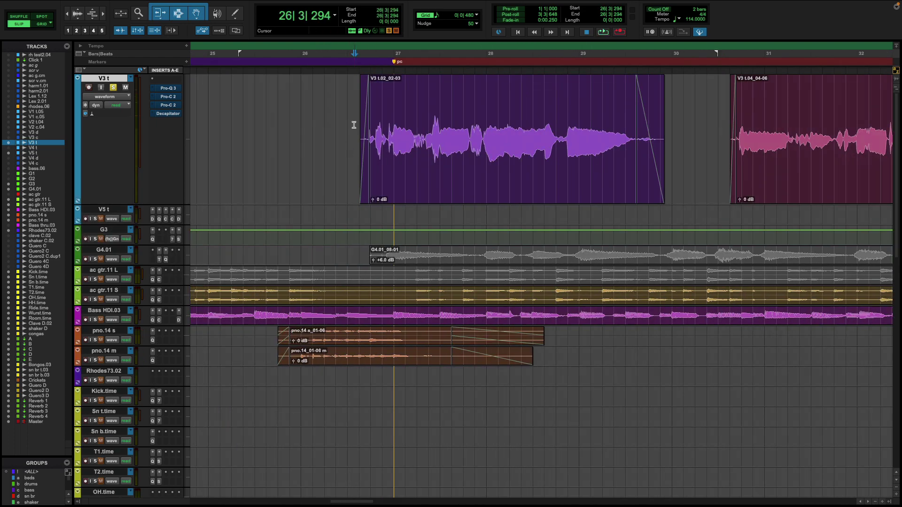
{"action": "scroll", "coordinate": [353, 125], "scroll_direction": "up", "scroll_amount": 1}
{"action": "scroll", "coordinate": [338, 140], "scroll_direction": "right", "scroll_amount": 2}
{"action": "key", "text": "space"}
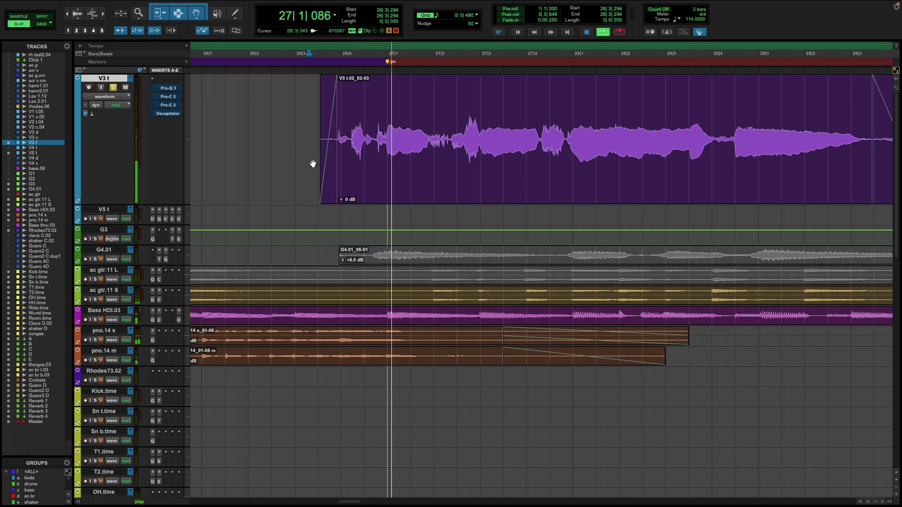
{"action": "key", "text": "space"}
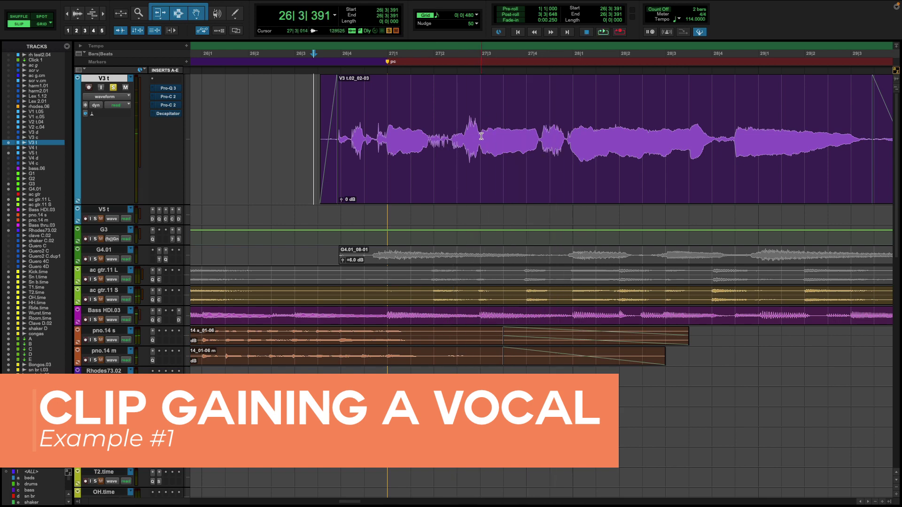
- Zoom to the loud syllable near 27|2|624, adjust clip V3 t.02_02-06's start, and pull its clip gain to about -3.8 dB
{"action": "left_click_drag", "start_coordinate": [481, 137], "coordinate": [463, 139]}
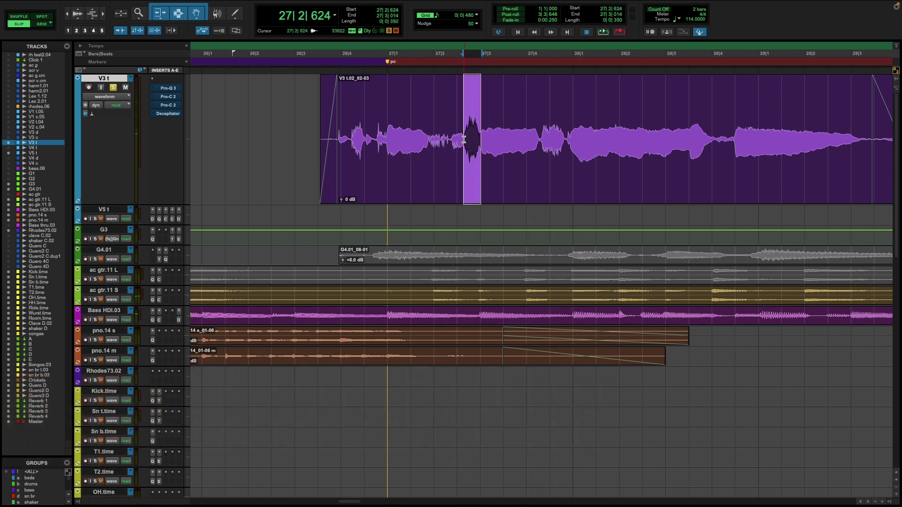
{"action": "key", "text": "super+bracketright"}
{"action": "key", "text": "super+bracketright"}
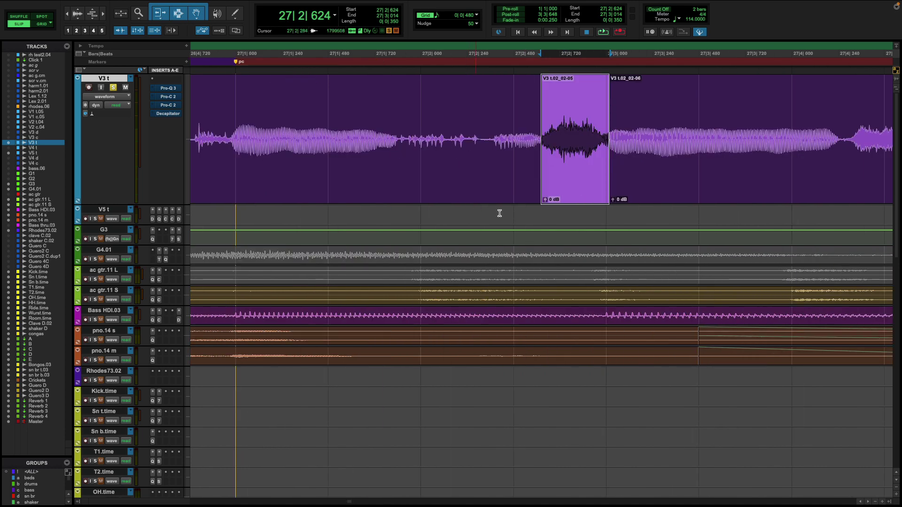
{"action": "double_click", "coordinate": [612, 143]}
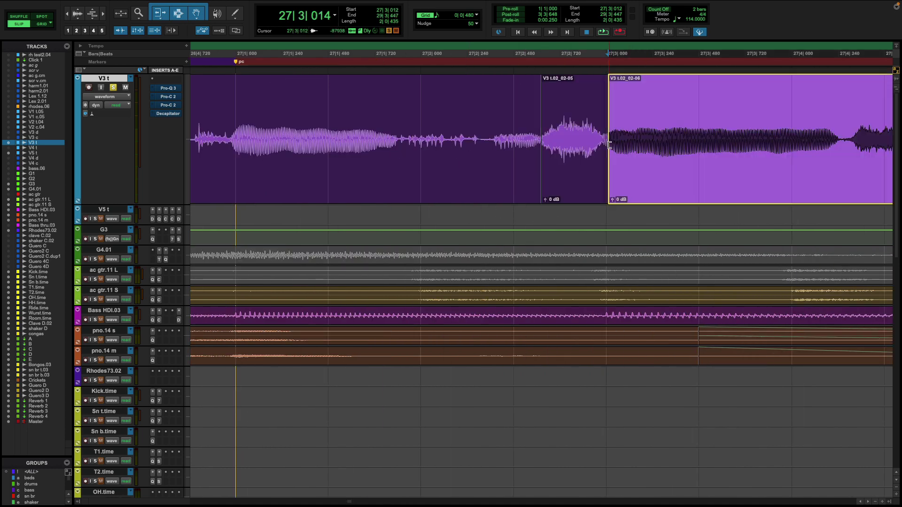
{"action": "left_click_drag", "start_coordinate": [604, 150], "coordinate": [604, 188]}
{"action": "left_click", "coordinate": [602, 202]}
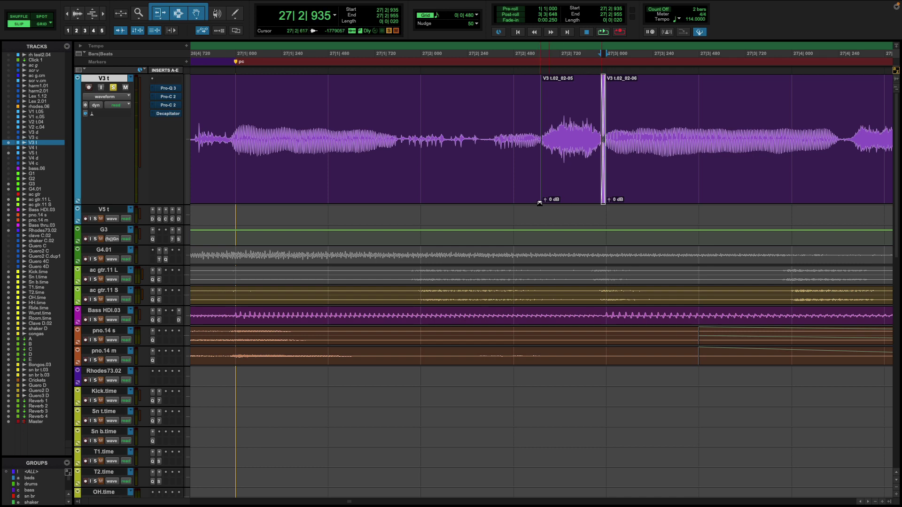
{"action": "left_click", "coordinate": [540, 203]}
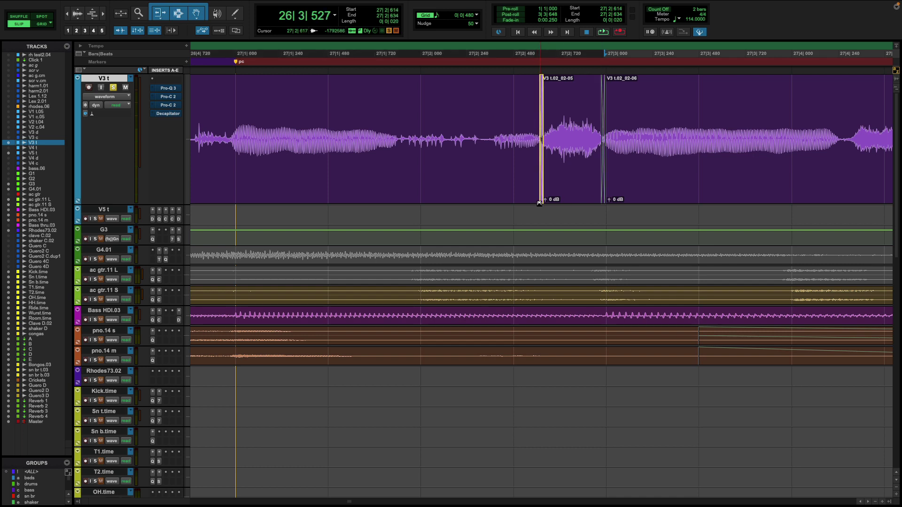
{"action": "left_click_drag", "start_coordinate": [545, 199], "coordinate": [546, 202]}
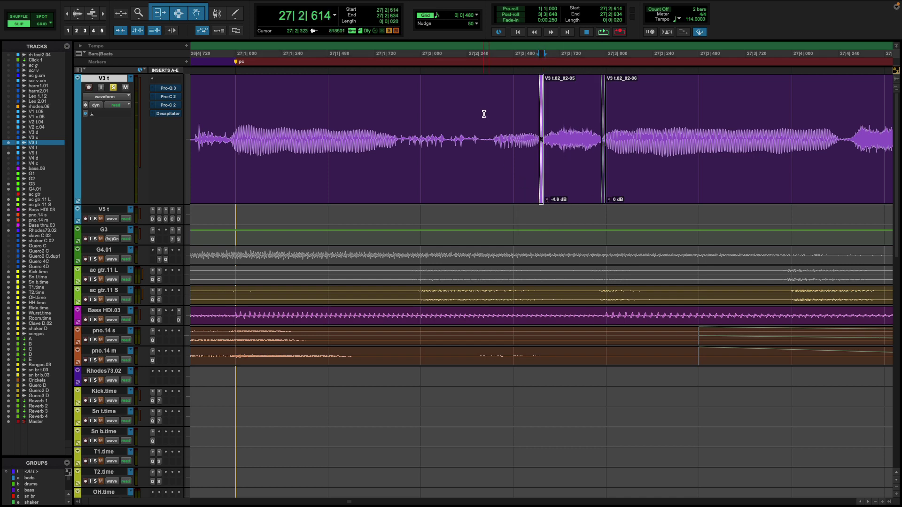
{"action": "left_click", "coordinate": [487, 129]}
{"action": "key", "text": "space"}
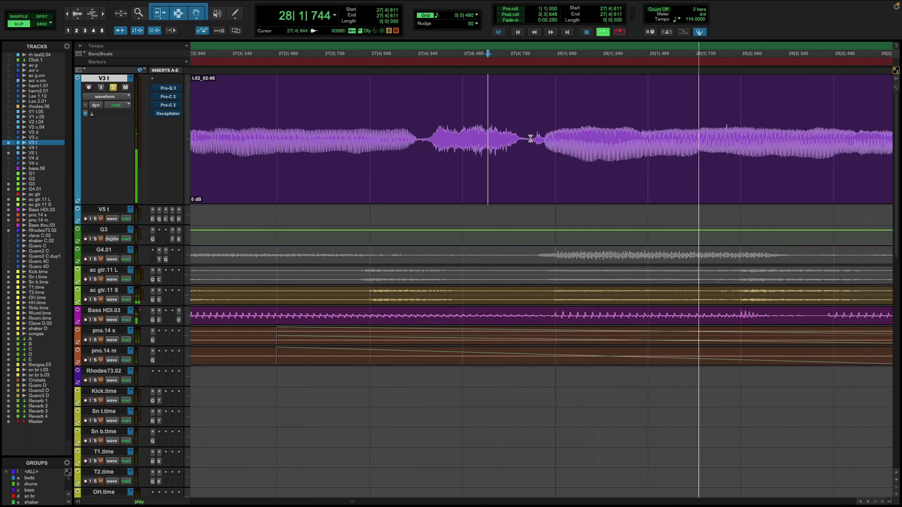
- Mark the next loud spot on V3 t up to the clip boundary and play it back to check
{"action": "left_click_drag", "start_coordinate": [529, 140], "coordinate": [545, 142]}
{"action": "key", "text": "shift+Tab"}
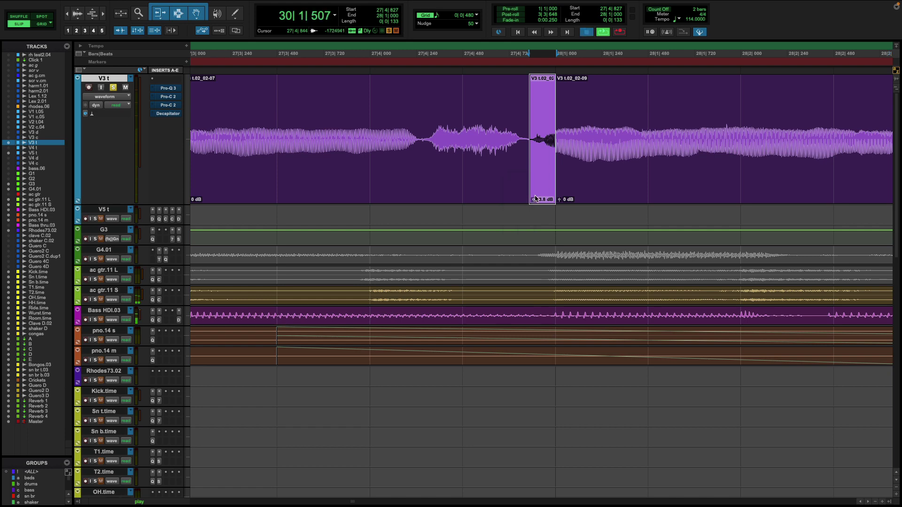
{"action": "left_click", "coordinate": [553, 201]}
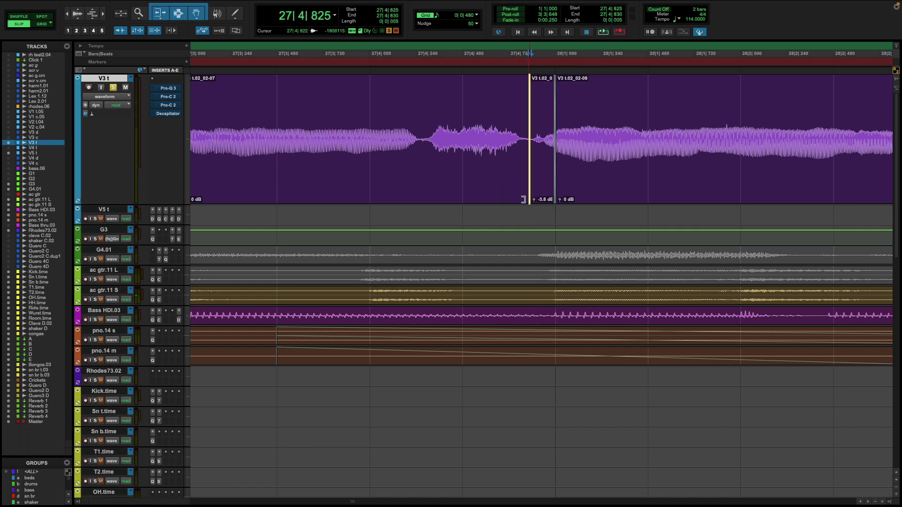
{"action": "key", "text": "space"}
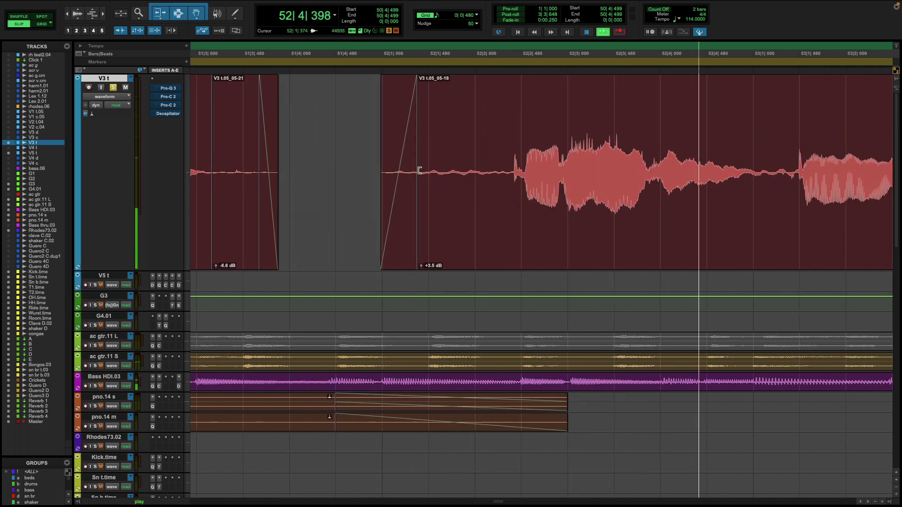
- Trim the V3 t clip start, split out the loud phrase around bar 98, and lower it to -2.8 dB
{"action": "left_click_drag", "start_coordinate": [420, 171], "coordinate": [509, 170]}
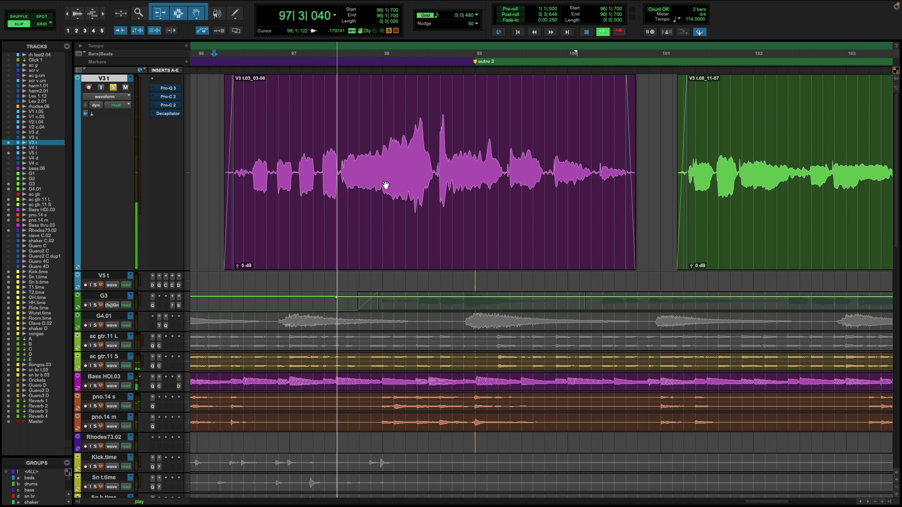
{"action": "left_click_drag", "start_coordinate": [338, 178], "coordinate": [450, 183]}
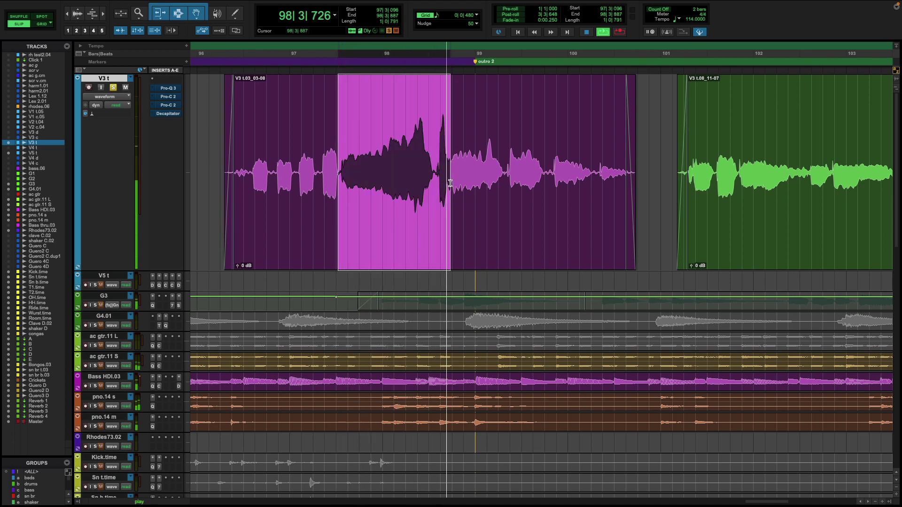
{"action": "key", "text": "ctrl+e"}
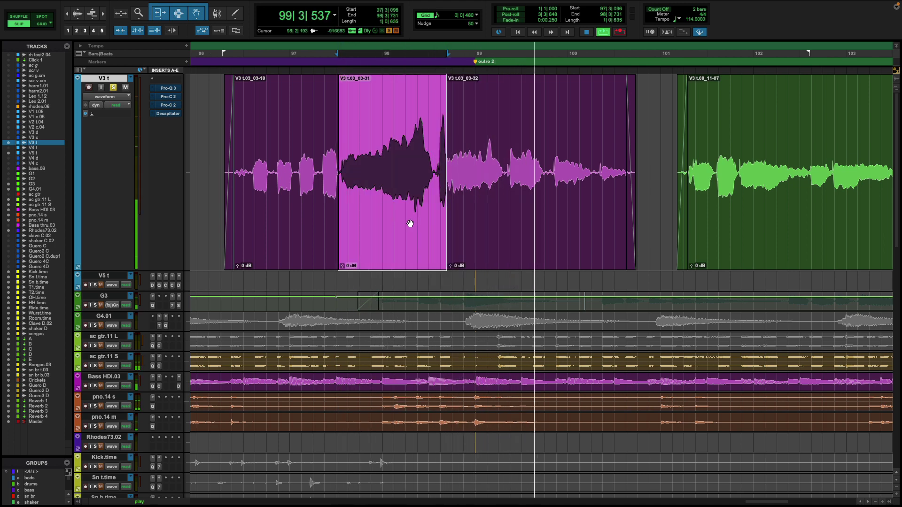
{"action": "left_click_drag", "start_coordinate": [342, 268], "coordinate": [340, 268]}
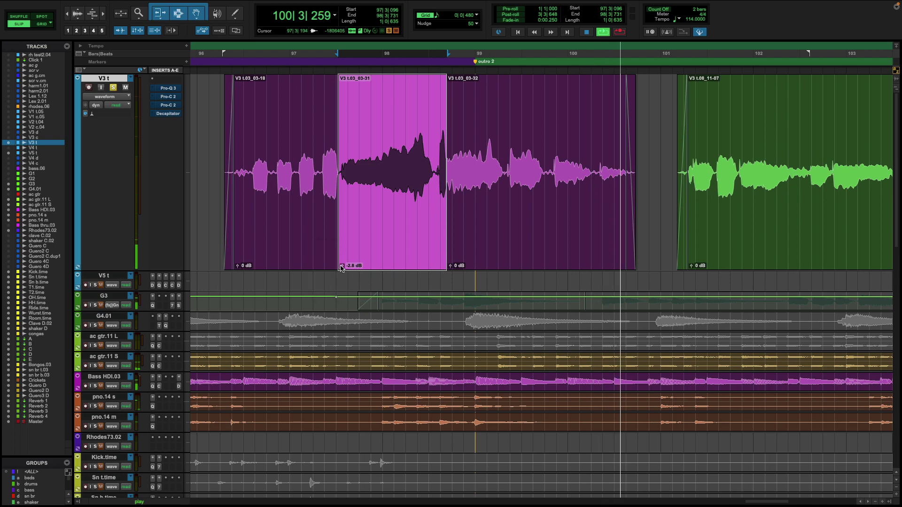
{"action": "left_click", "coordinate": [337, 258]}
{"action": "key", "text": "space"}
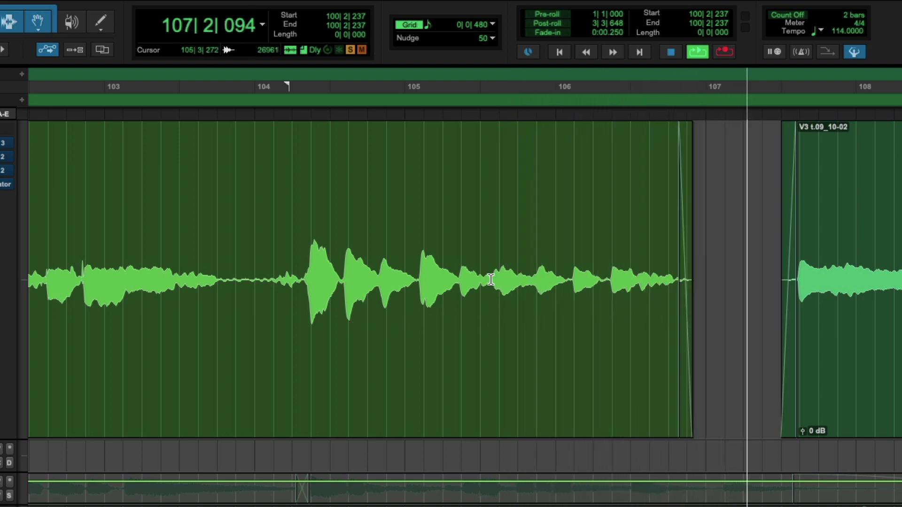
- Split the green vocal clip at 105|3|272 and raise the later clip's gain to +3.5 dB
{"action": "left_click", "coordinate": [490, 211]}
{"action": "key", "text": "ctrl+e"}
{"action": "left_click_drag", "start_coordinate": [495, 437], "coordinate": [494, 427]}
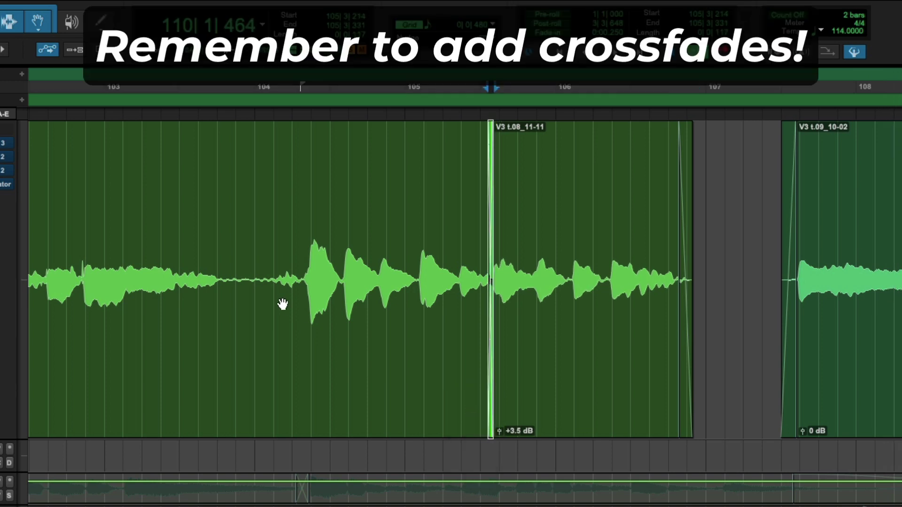
{"action": "left_click", "coordinate": [287, 305]}
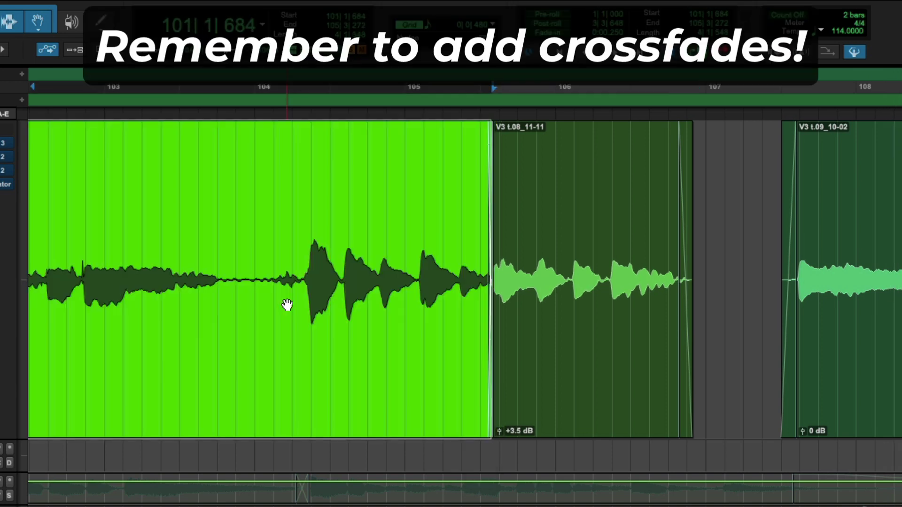
{"action": "left_click", "coordinate": [293, 243]}
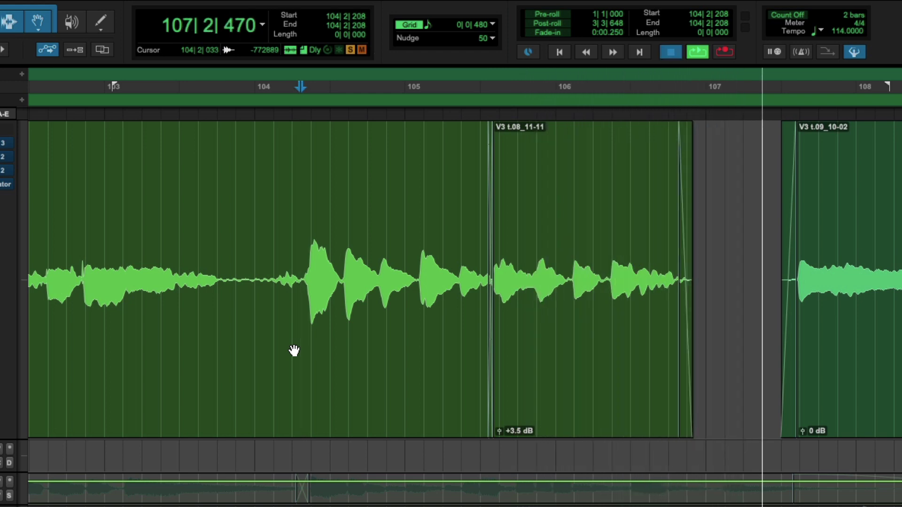
{"action": "key", "text": "space"}
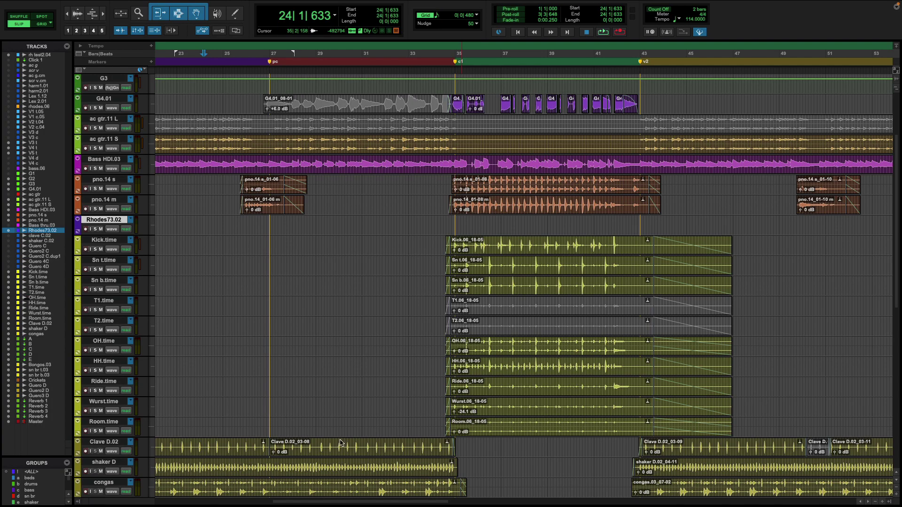
{"action": "left_click", "coordinate": [105, 445]}
{"action": "left_click", "coordinate": [105, 463]}
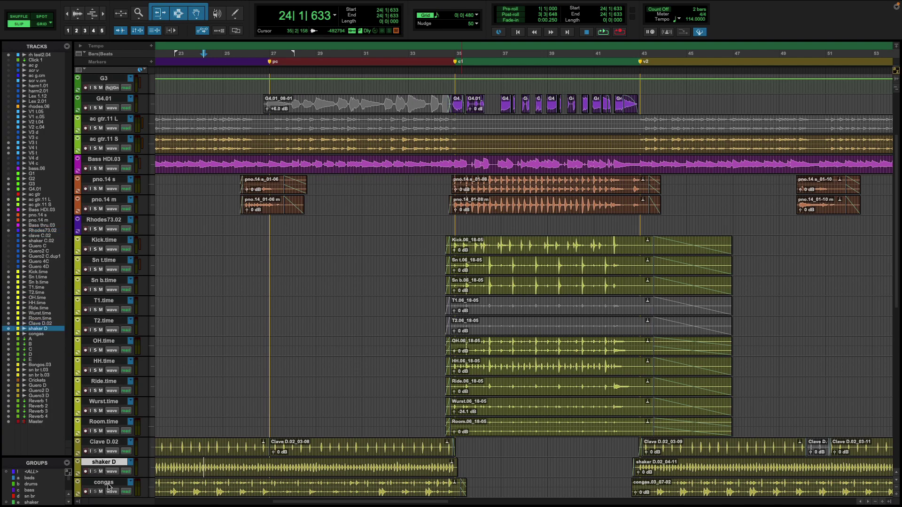
{"action": "left_click", "coordinate": [105, 483]}
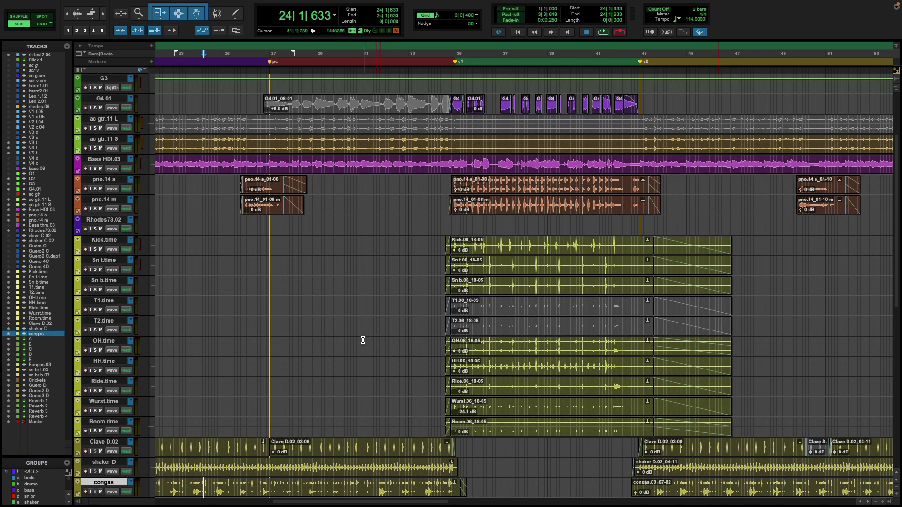
{"action": "left_click", "coordinate": [214, 243]}
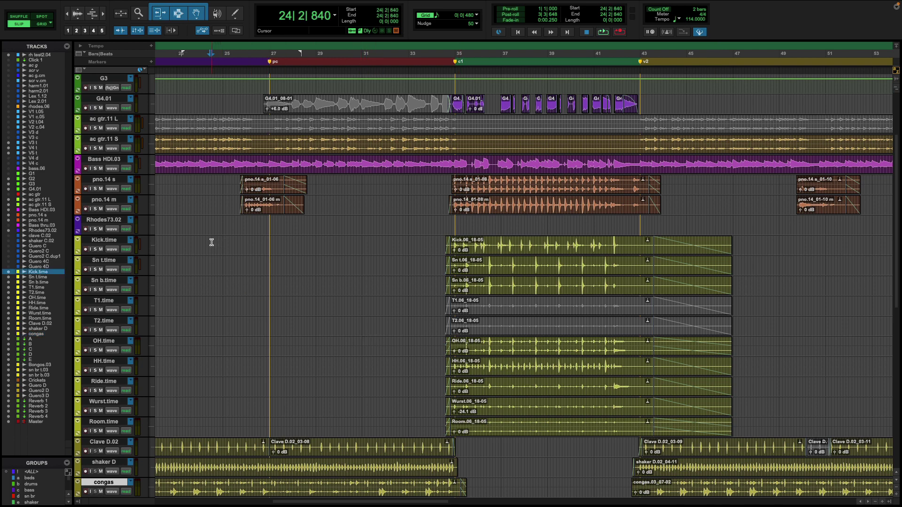
{"action": "left_click", "coordinate": [236, 242]}
{"action": "key", "text": "space"}
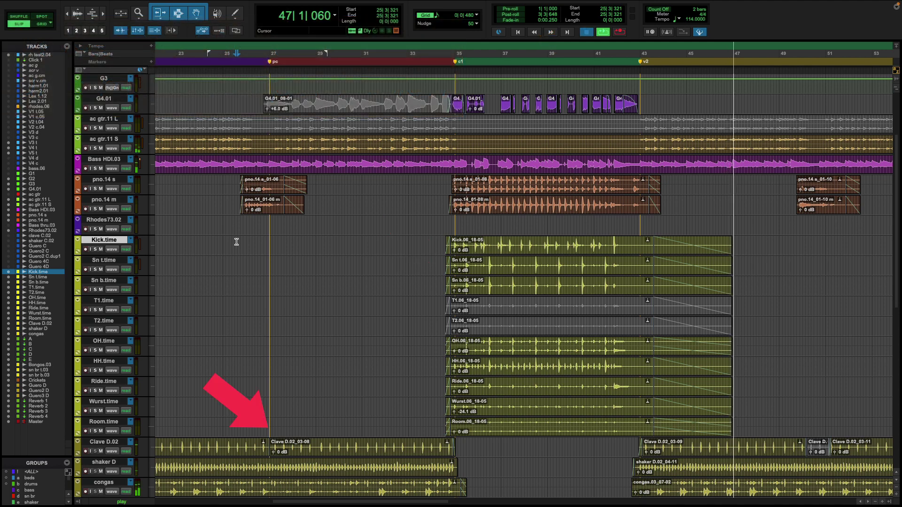
{"action": "key", "text": "space"}
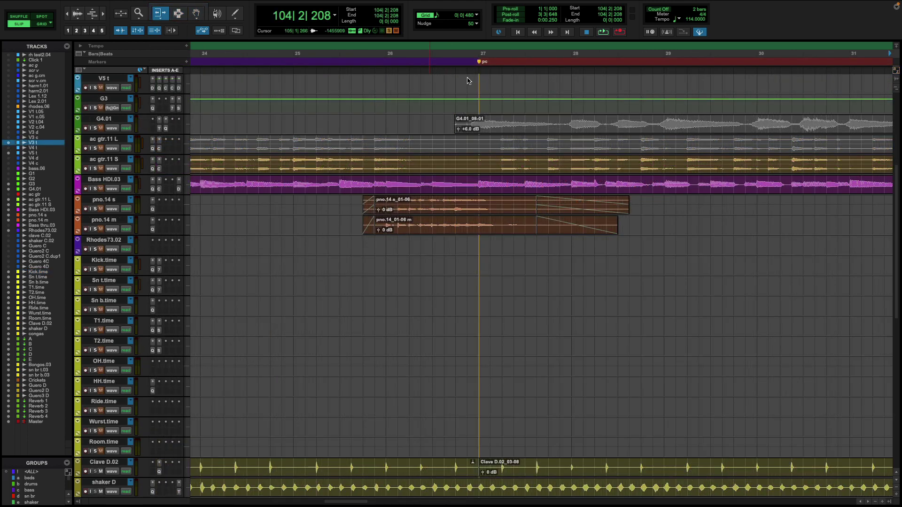
- Insert FabFilter Pro-DS (mono) from the Dynamics plug-ins on V3 t's empty insert slot
{"action": "scroll", "coordinate": [467, 81], "scroll_direction": "up", "scroll_amount": 5}
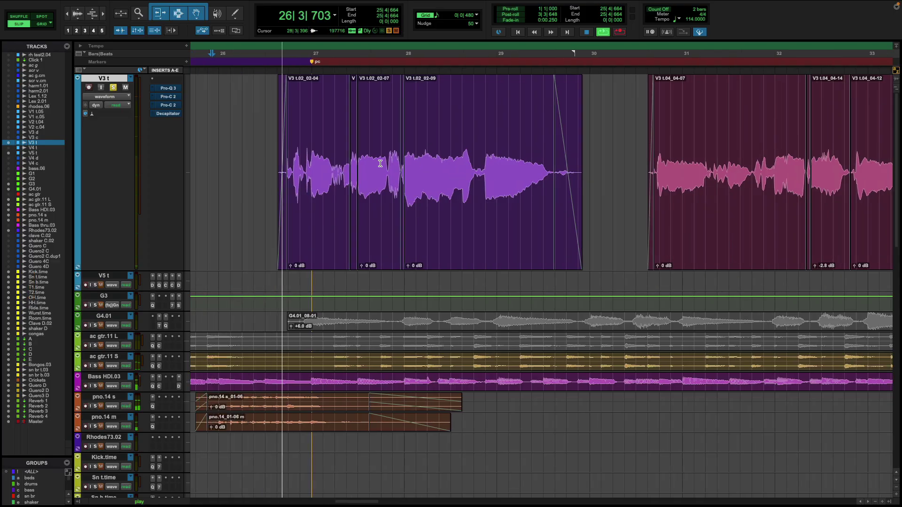
{"action": "key", "text": "space"}
{"action": "left_click", "coordinate": [166, 83]}
{"action": "mouse_move", "coordinate": [169, 81]}
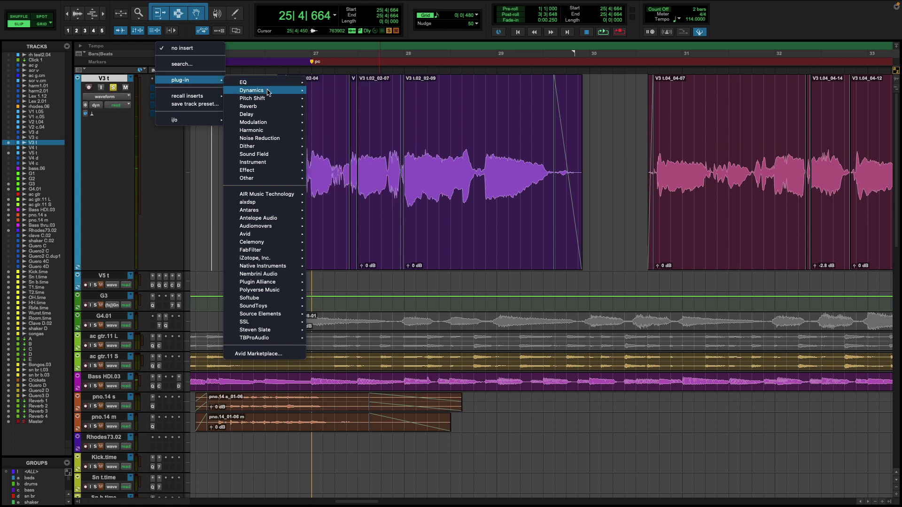
{"action": "mouse_move", "coordinate": [295, 94]}
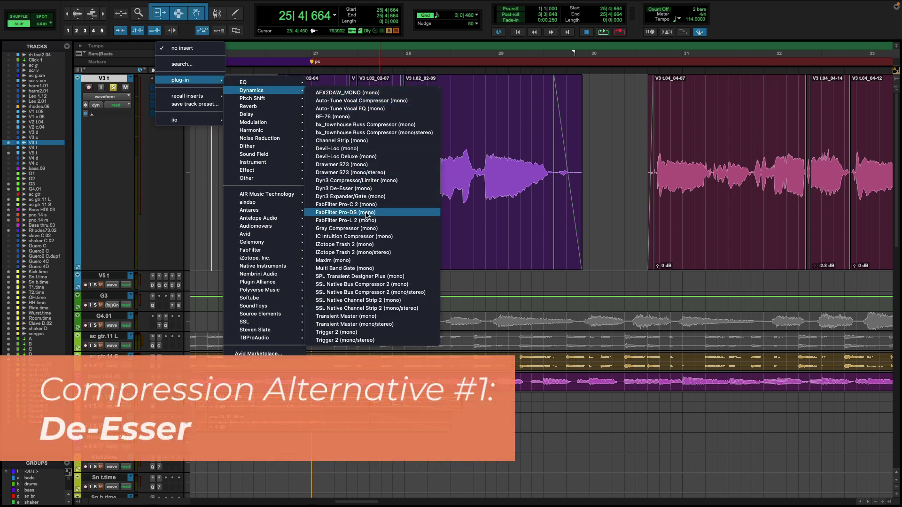
{"action": "key", "text": "Escape"}
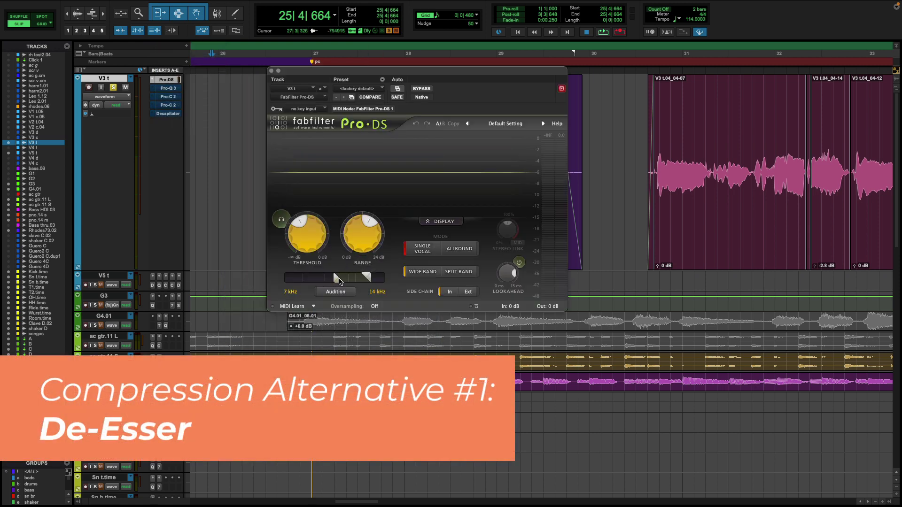
- Narrow Pro-DS detection to 2–6.55 kHz, set range about 3.6 dB and threshold near -39 dB, and play
{"action": "left_click_drag", "start_coordinate": [355, 279], "coordinate": [336, 279]}
{"action": "key", "text": "space"}
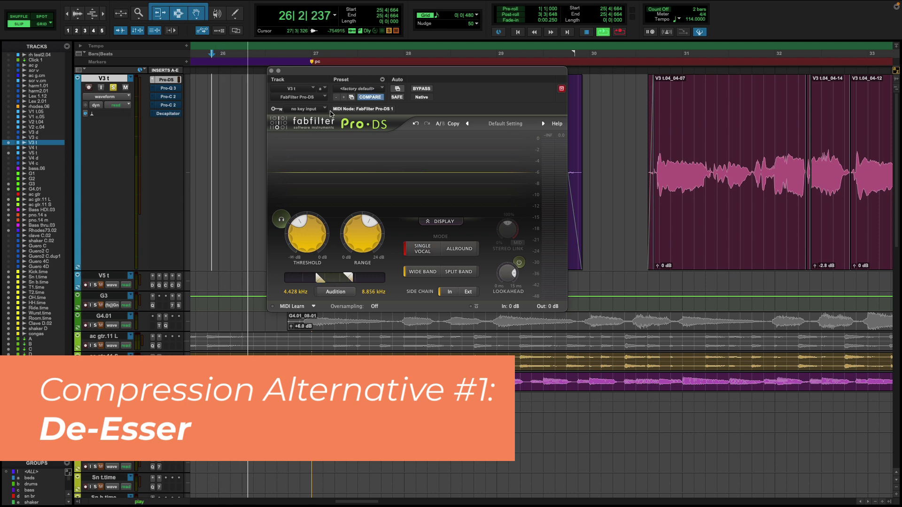
{"action": "left_click_drag", "start_coordinate": [344, 74], "coordinate": [535, 173]}
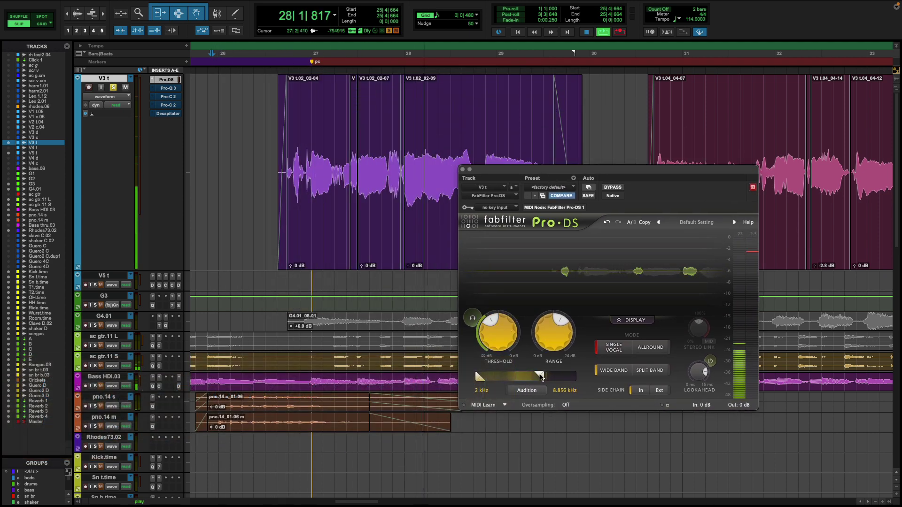
{"action": "left_click_drag", "start_coordinate": [539, 376], "coordinate": [527, 376]}
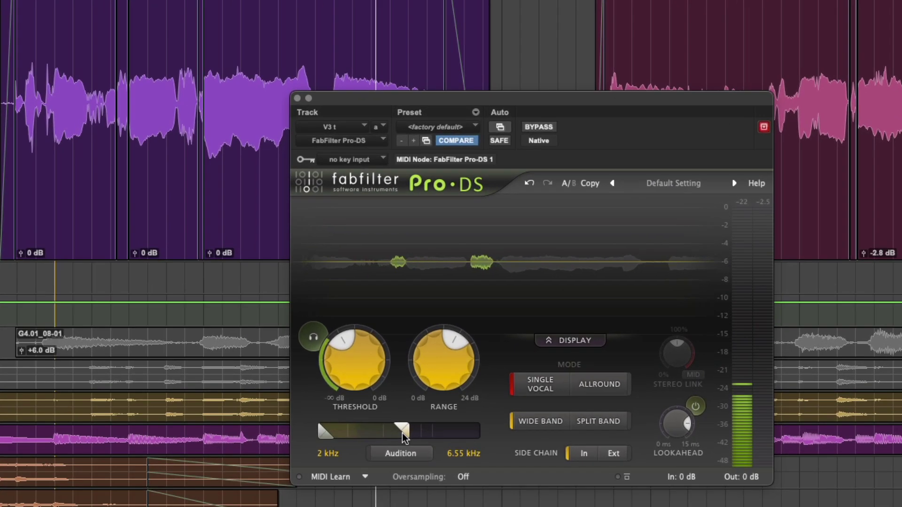
{"action": "left_click_drag", "start_coordinate": [439, 357], "coordinate": [430, 409]}
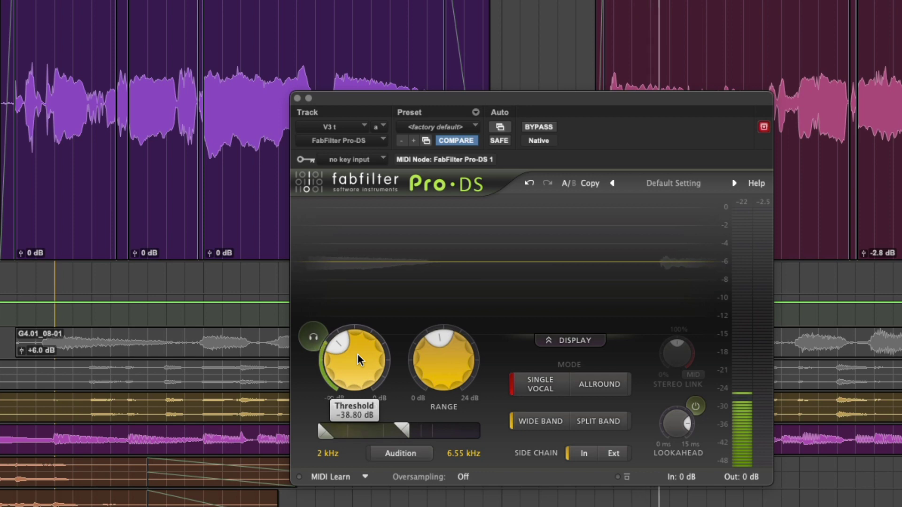
{"action": "left_click_drag", "start_coordinate": [358, 368], "coordinate": [358, 368]}
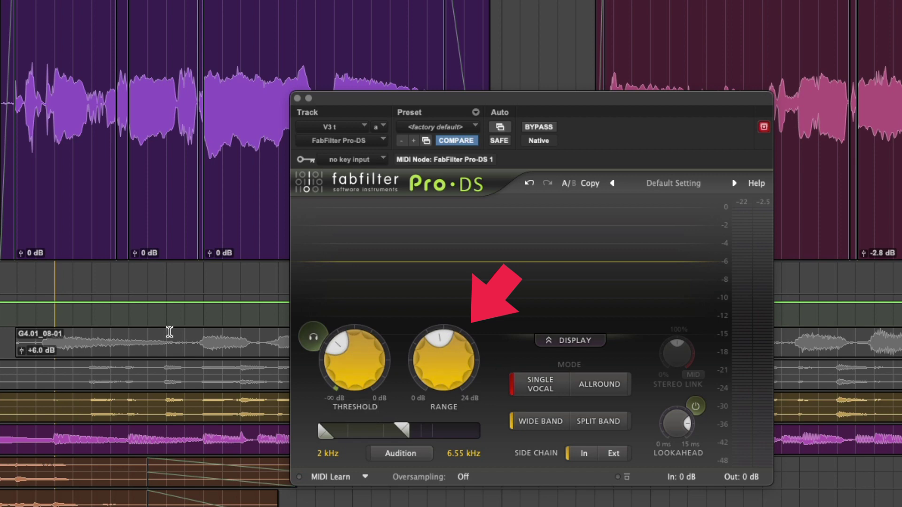
{"action": "key", "text": "space"}
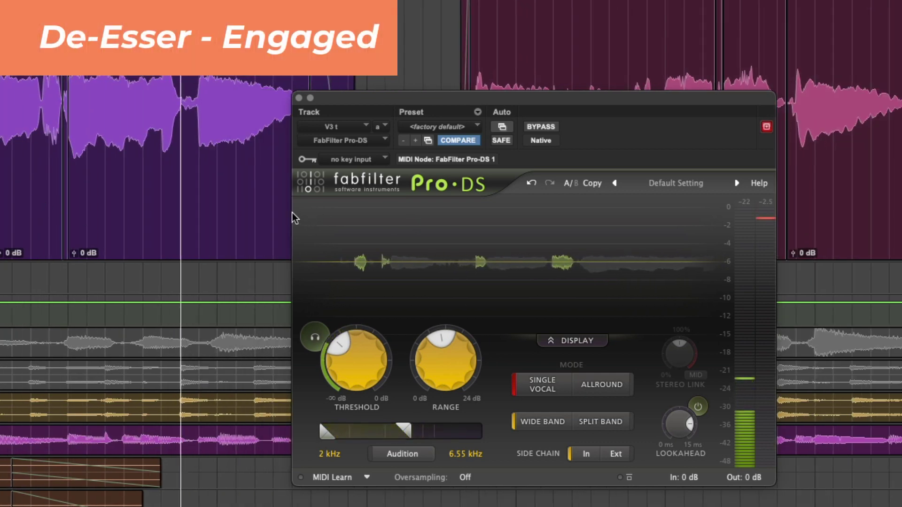
- Bypass Pro-DS to hear the raw vocal, then re-engage the de-esser
{"action": "left_click", "coordinate": [549, 130]}
{"action": "left_click", "coordinate": [549, 130]}
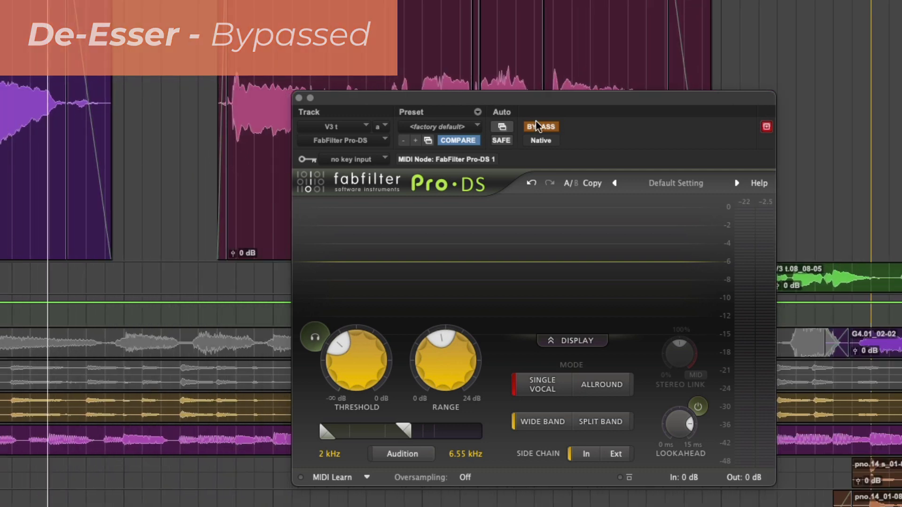
{"action": "left_click", "coordinate": [540, 128]}
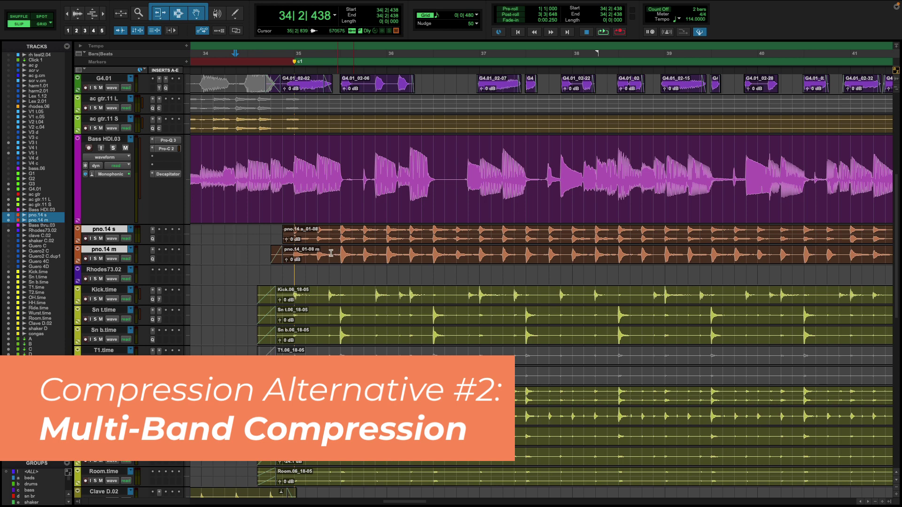
- Open Pro-Q 3 on Bass HDI.03 and make band 5 a dynamic cut of about -1.5 dB with manual threshold
{"action": "left_click", "coordinate": [166, 140]}
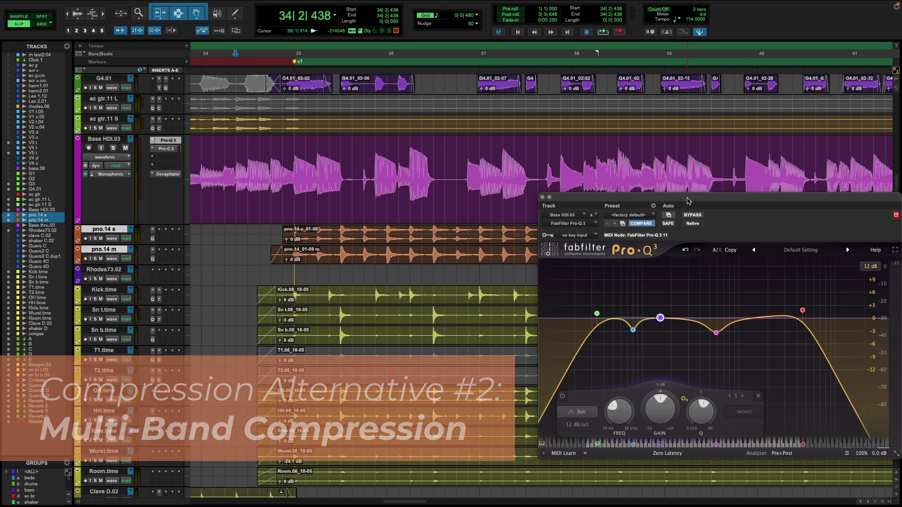
{"action": "left_click_drag", "start_coordinate": [687, 201], "coordinate": [529, 197]}
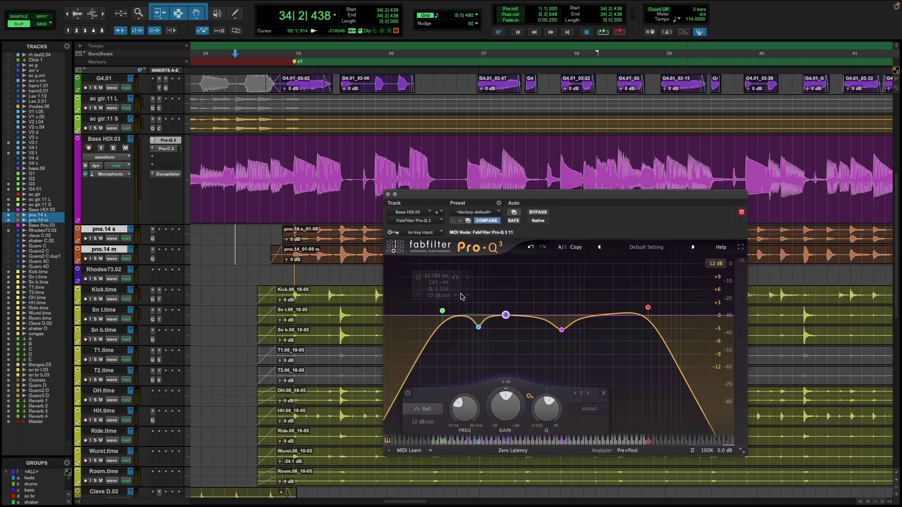
{"action": "mouse_move", "coordinate": [505, 316]}
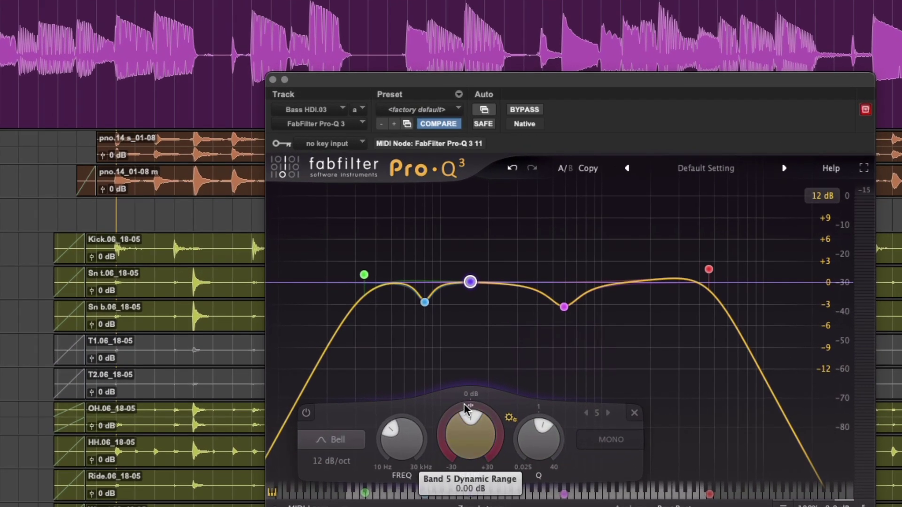
{"action": "left_click_drag", "start_coordinate": [502, 391], "coordinate": [490, 394]}
{"action": "mouse_move", "coordinate": [441, 415]}
{"action": "left_mouse_down"}
{"action": "mouse_move", "coordinate": [429, 423]}
{"action": "mouse_move", "coordinate": [450, 415]}
{"action": "mouse_move", "coordinate": [412, 467]}
{"action": "mouse_move", "coordinate": [413, 437]}
{"action": "left_mouse_up"}
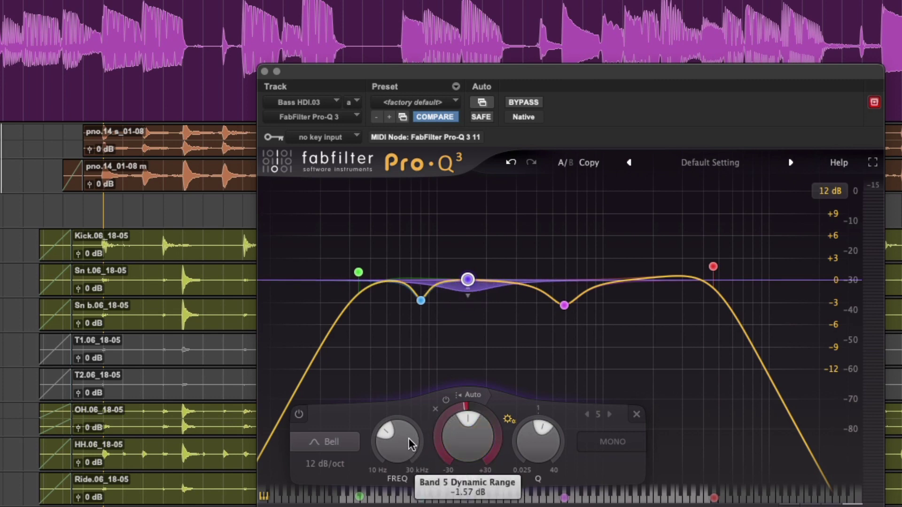
{"action": "left_click", "coordinate": [467, 398]}
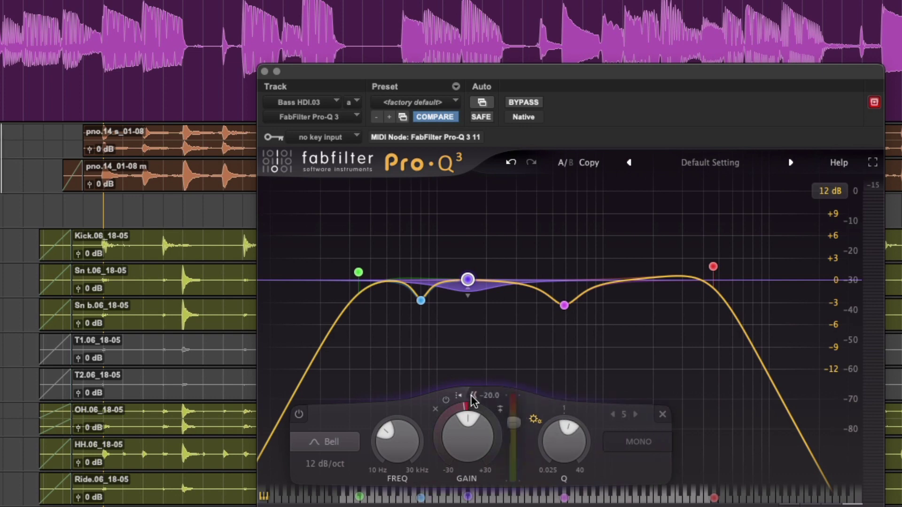
- Play the bass and set band 5's dynamic threshold to -23.0 dB
{"action": "key", "text": "space"}
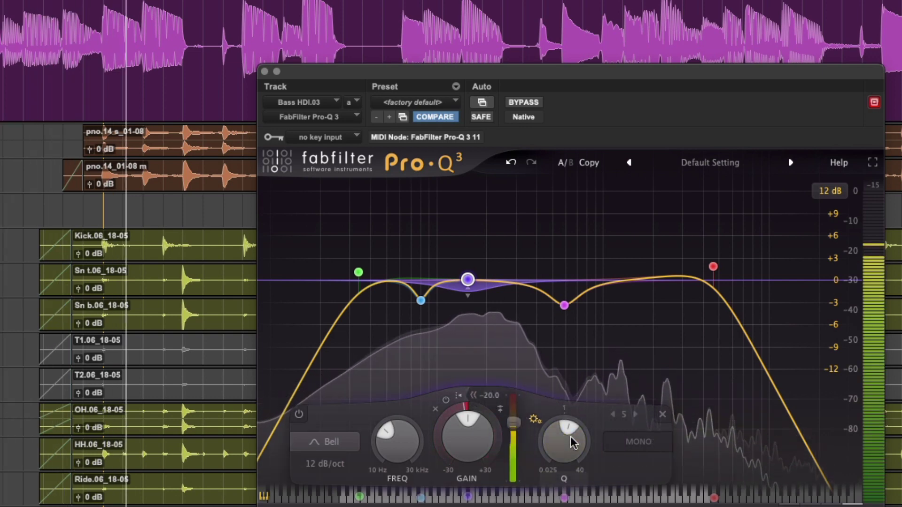
{"action": "mouse_move", "coordinate": [515, 423]}
{"action": "left_click_drag", "start_coordinate": [515, 424], "coordinate": [514, 430]}
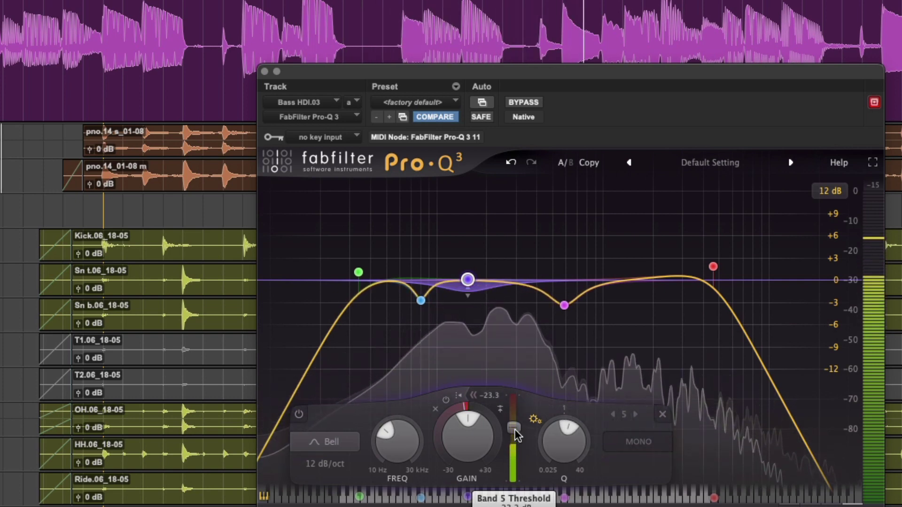
{"action": "left_click_drag", "start_coordinate": [514, 429], "coordinate": [514, 424]}
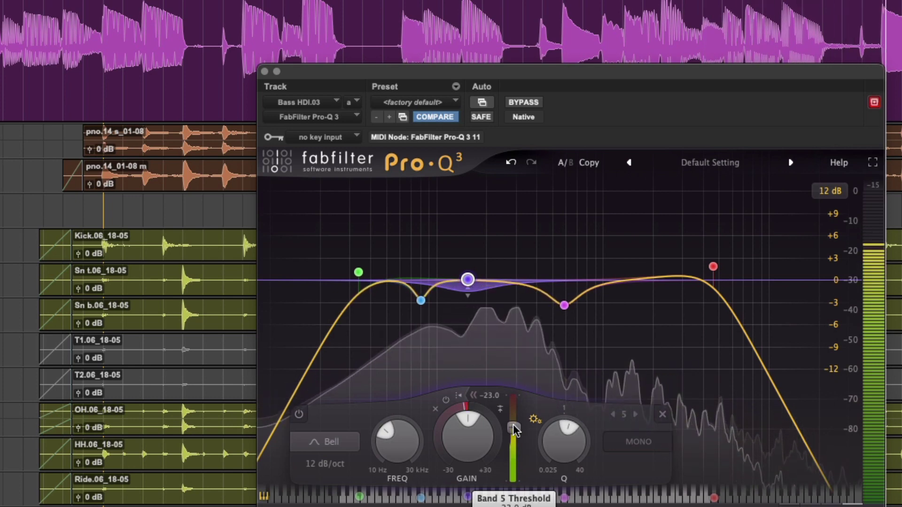
{"action": "mouse_move", "coordinate": [464, 309]}
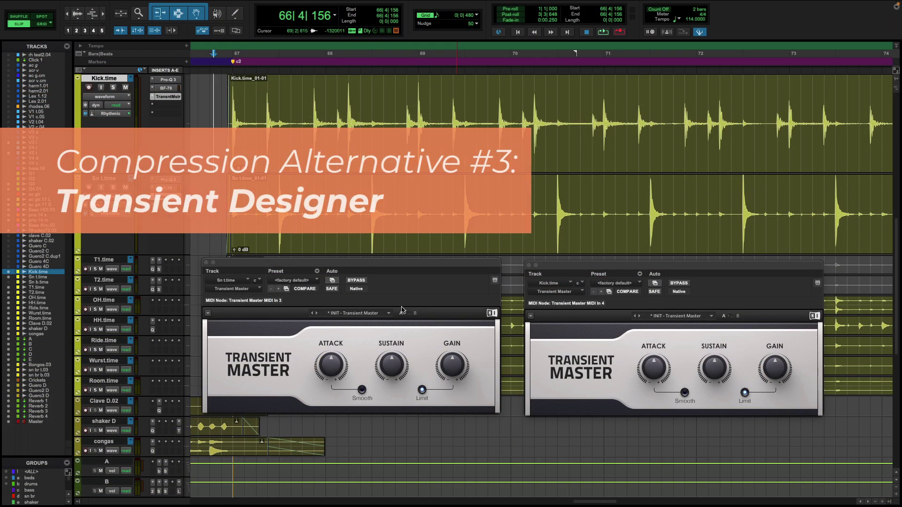
- Select the Sn t.time snare track and set the two Transient Master windows side by side
{"action": "left_click_drag", "start_coordinate": [373, 266], "coordinate": [393, 266]}
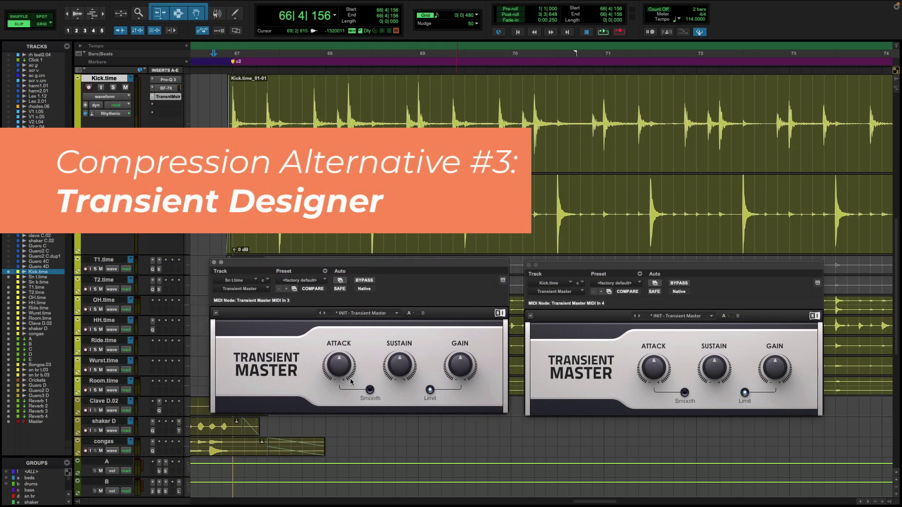
{"action": "left_click", "coordinate": [38, 276]}
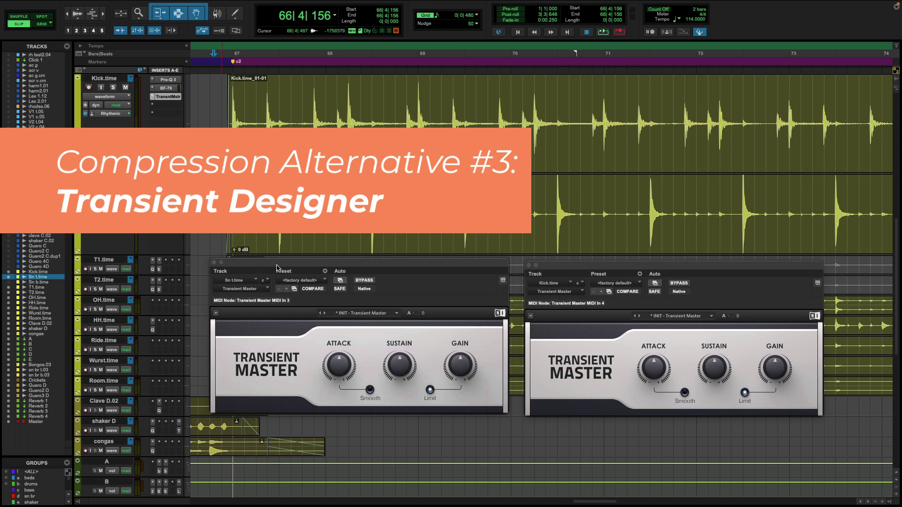
{"action": "mouse_move", "coordinate": [276, 266]}
{"action": "left_mouse_down"}
{"action": "mouse_move", "coordinate": [254, 266]}
{"action": "mouse_move", "coordinate": [269, 267]}
{"action": "left_mouse_up"}
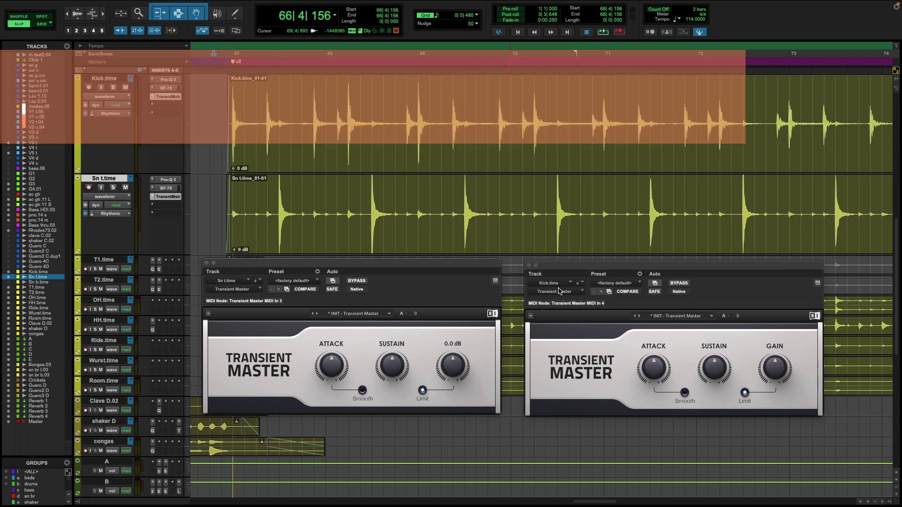
- Raise the snare's Transient Master attack to 27 % and lower the kick's sustain to -88.0 %
{"action": "left_click_drag", "start_coordinate": [567, 267], "coordinate": [578, 266]}
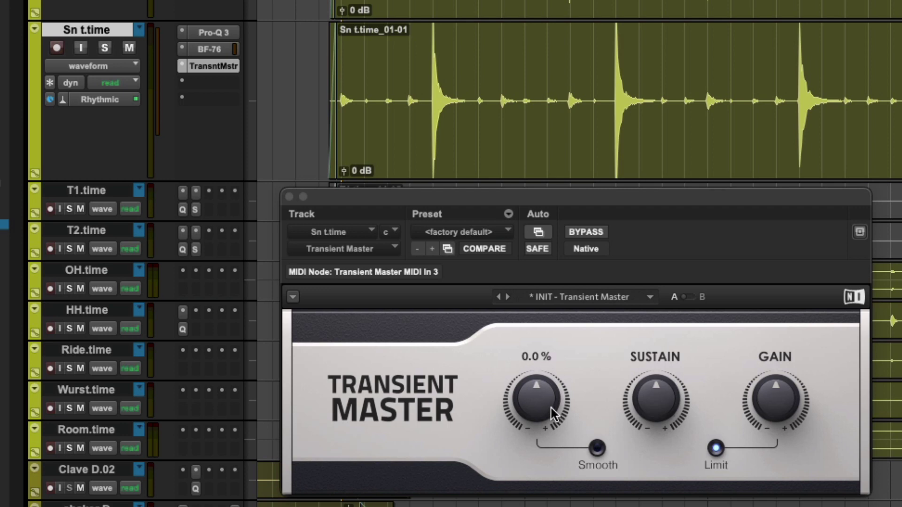
{"action": "left_click_drag", "start_coordinate": [554, 415], "coordinate": [489, 401]}
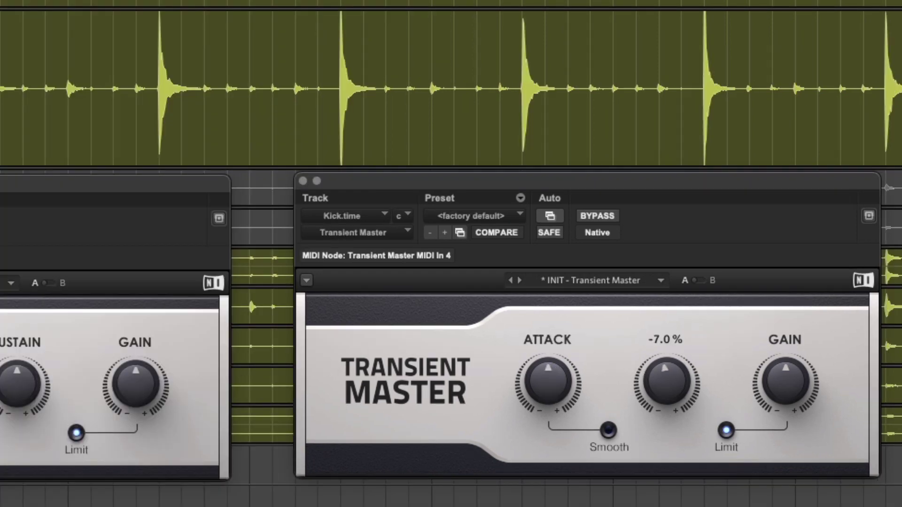
{"action": "left_click_drag", "start_coordinate": [666, 381], "coordinate": [666, 389]}
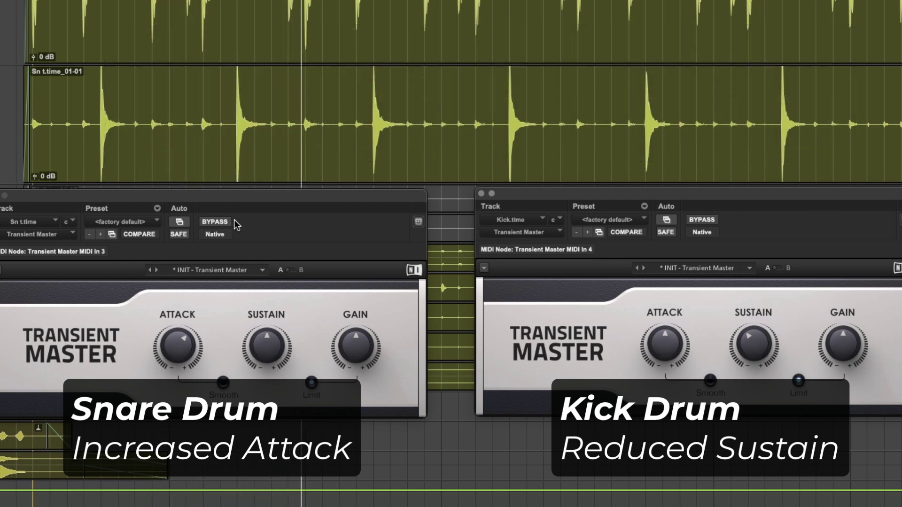
- Bypass both kick and snare Transient Master instances to compare, then re-engage them
{"action": "left_click", "coordinate": [714, 224]}
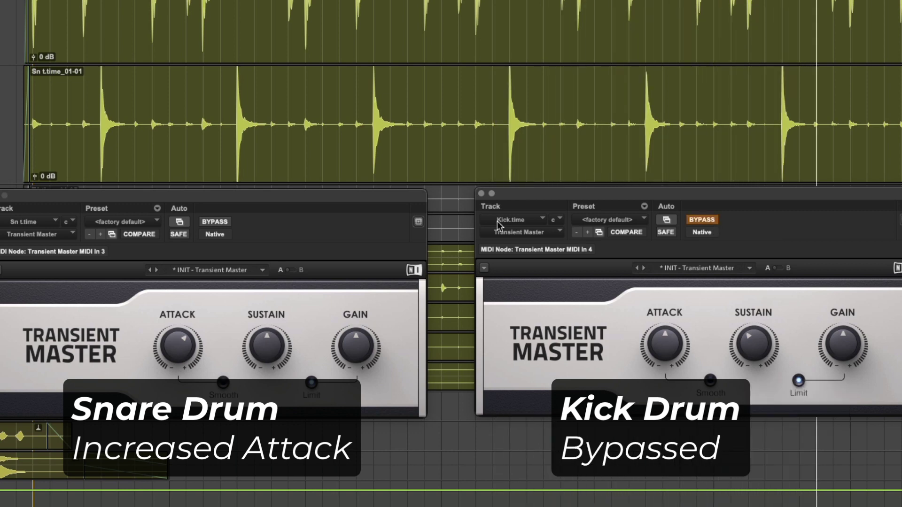
{"action": "left_click", "coordinate": [220, 224]}
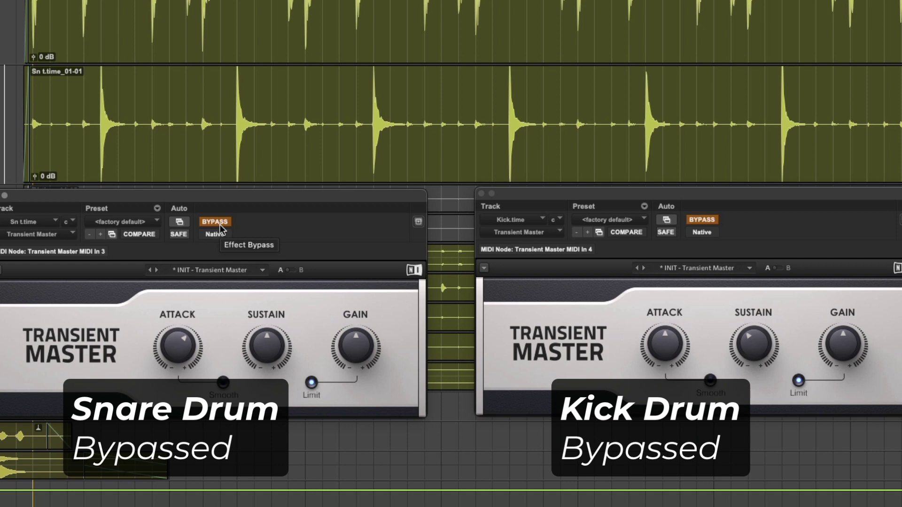
{"action": "left_click", "coordinate": [220, 224]}
{"action": "left_click", "coordinate": [703, 218]}
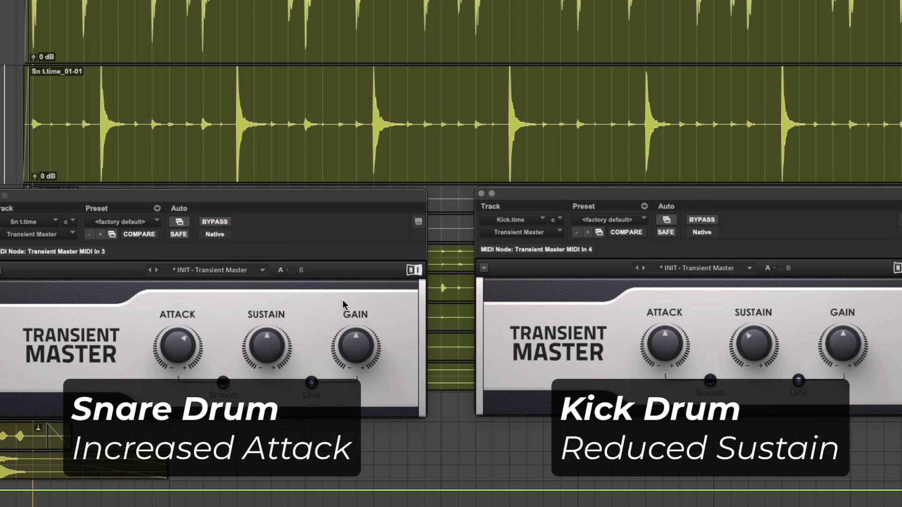